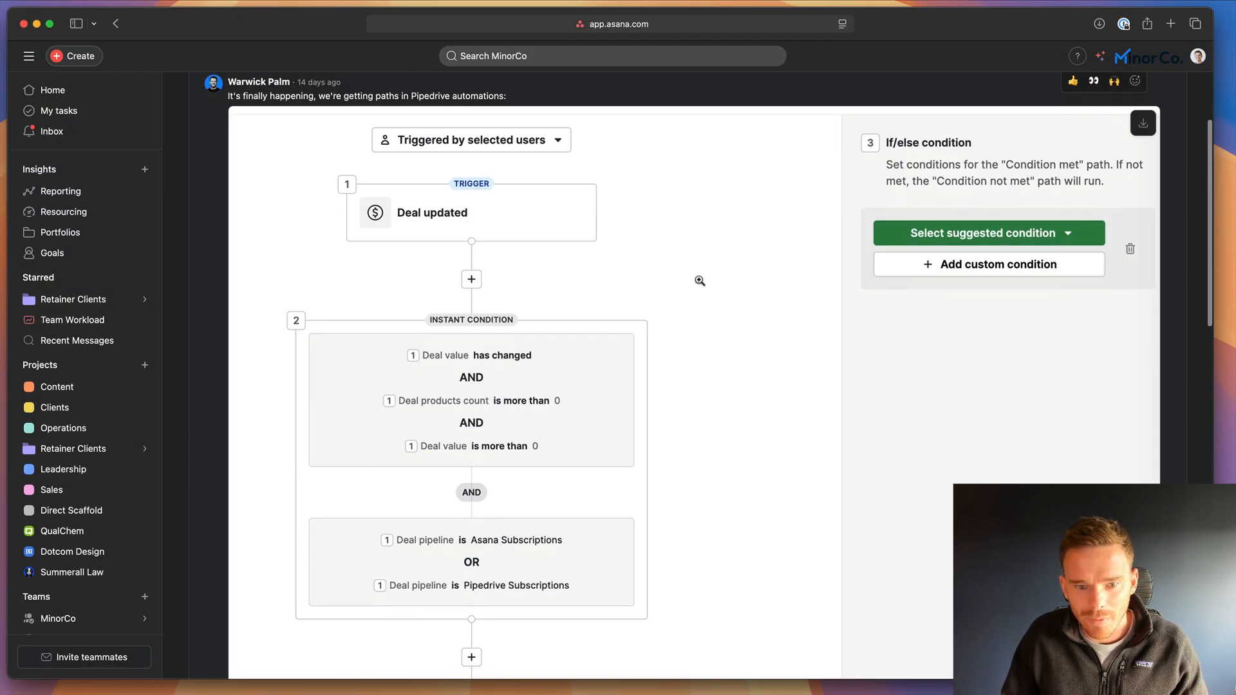
scroll(690, 284, down, 5)
scroll(690, 283, down, 5)
scroll(691, 283, up, 2)
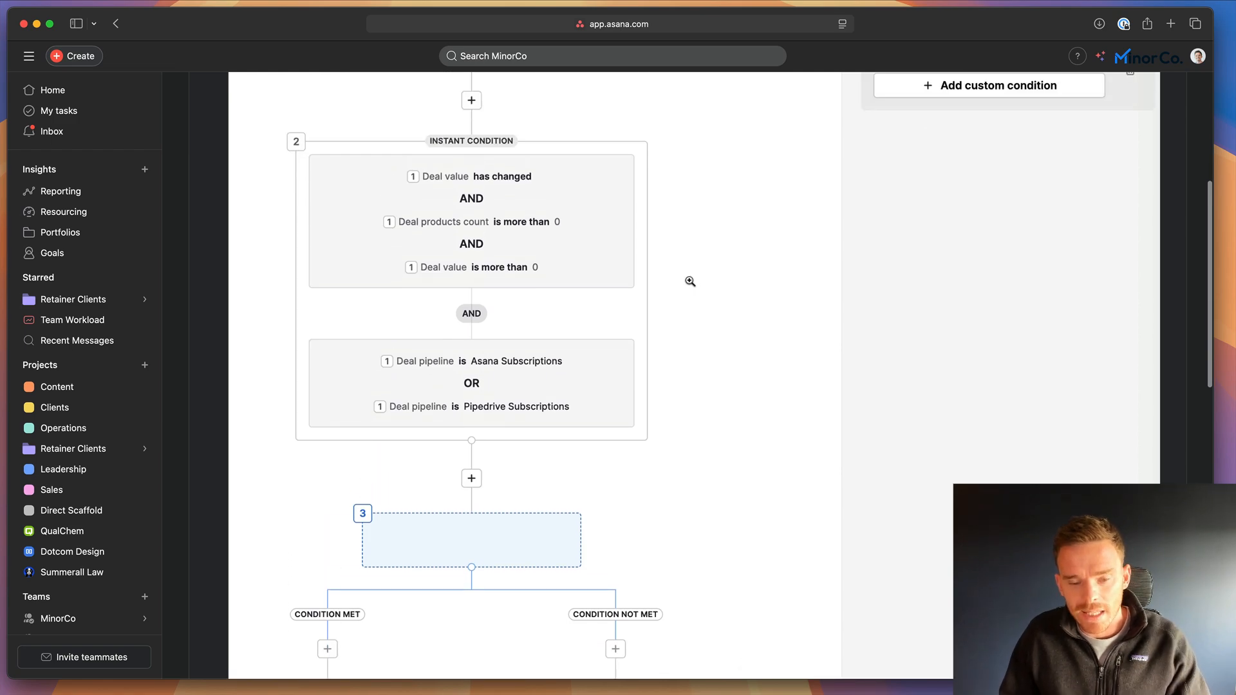
scroll(690, 280, down, 4)
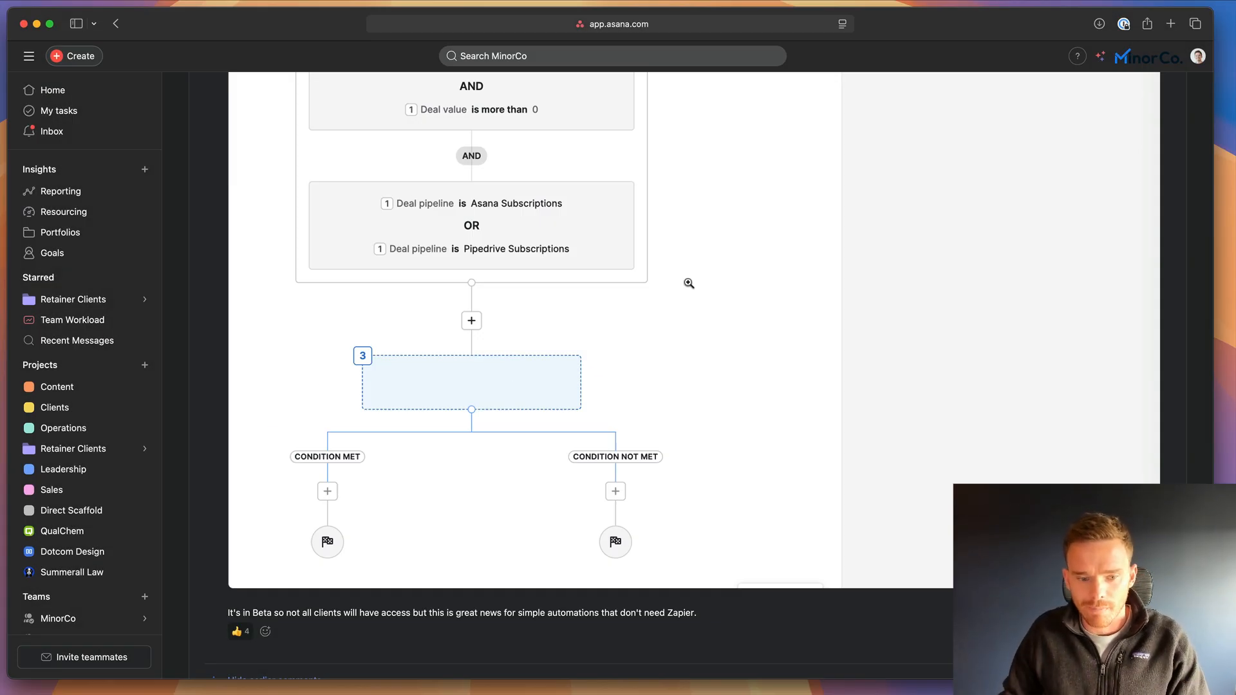
scroll(493, 523, down, 5)
scroll(493, 523, down, 4)
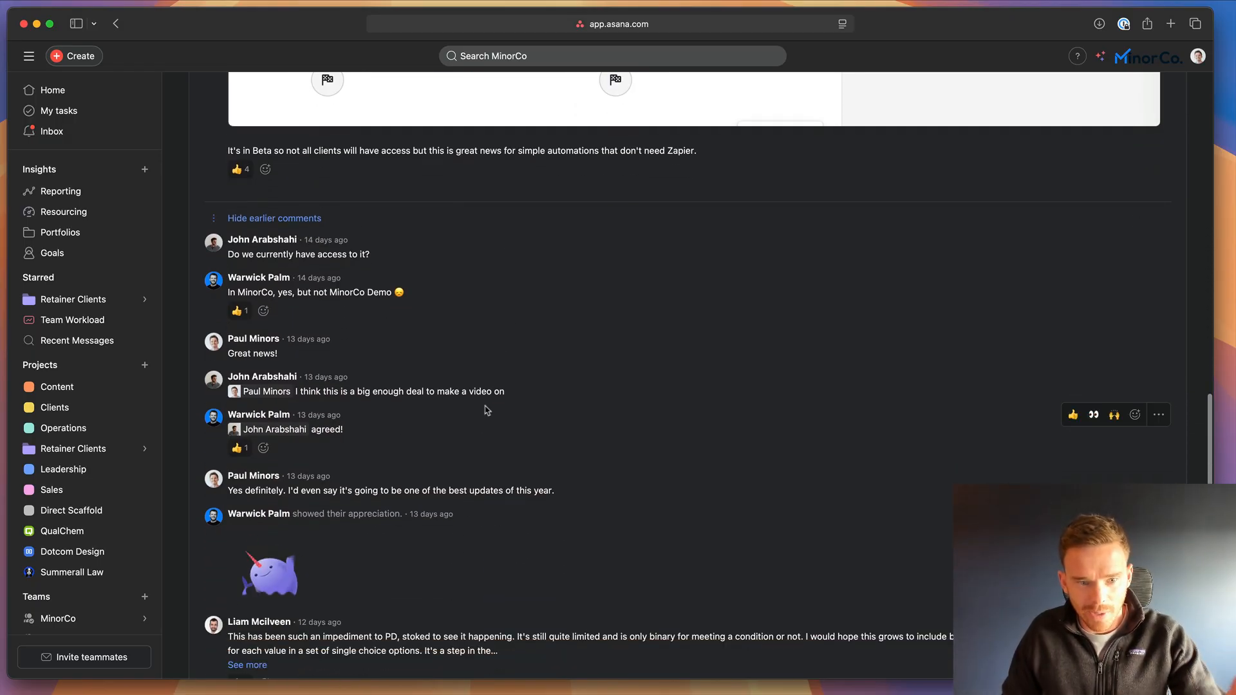
scroll(490, 416, down, 2)
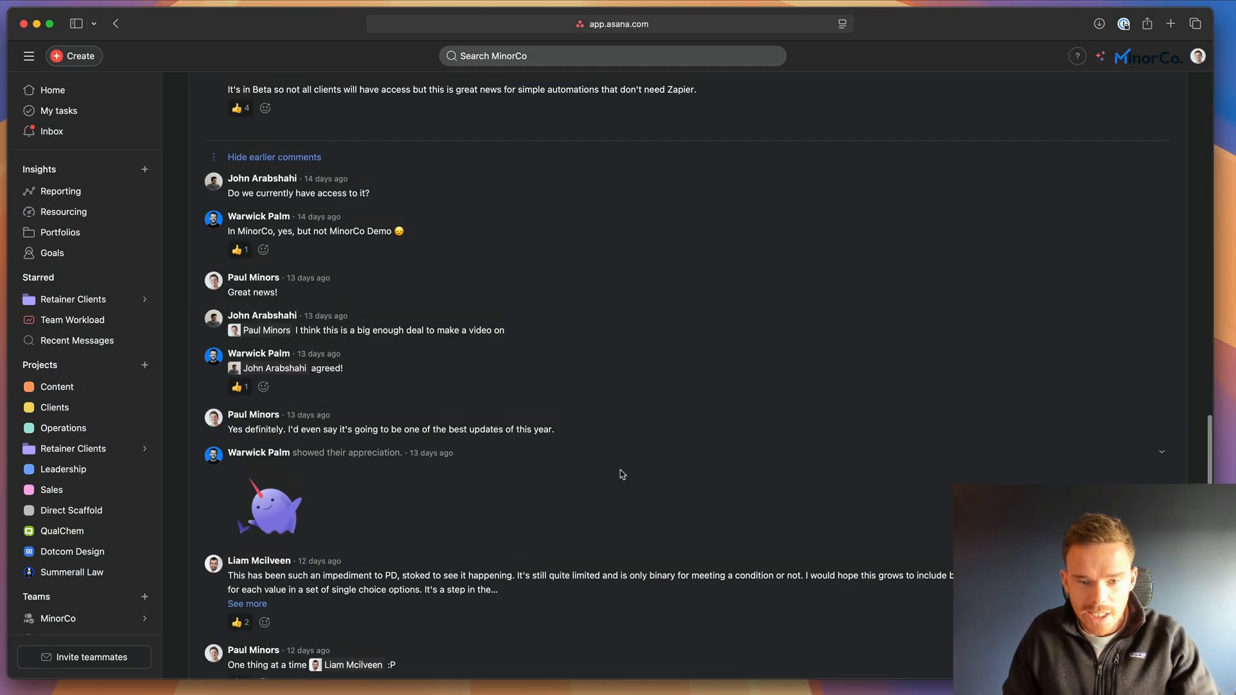
scroll(604, 472, up, 10)
scroll(605, 472, up, 3)
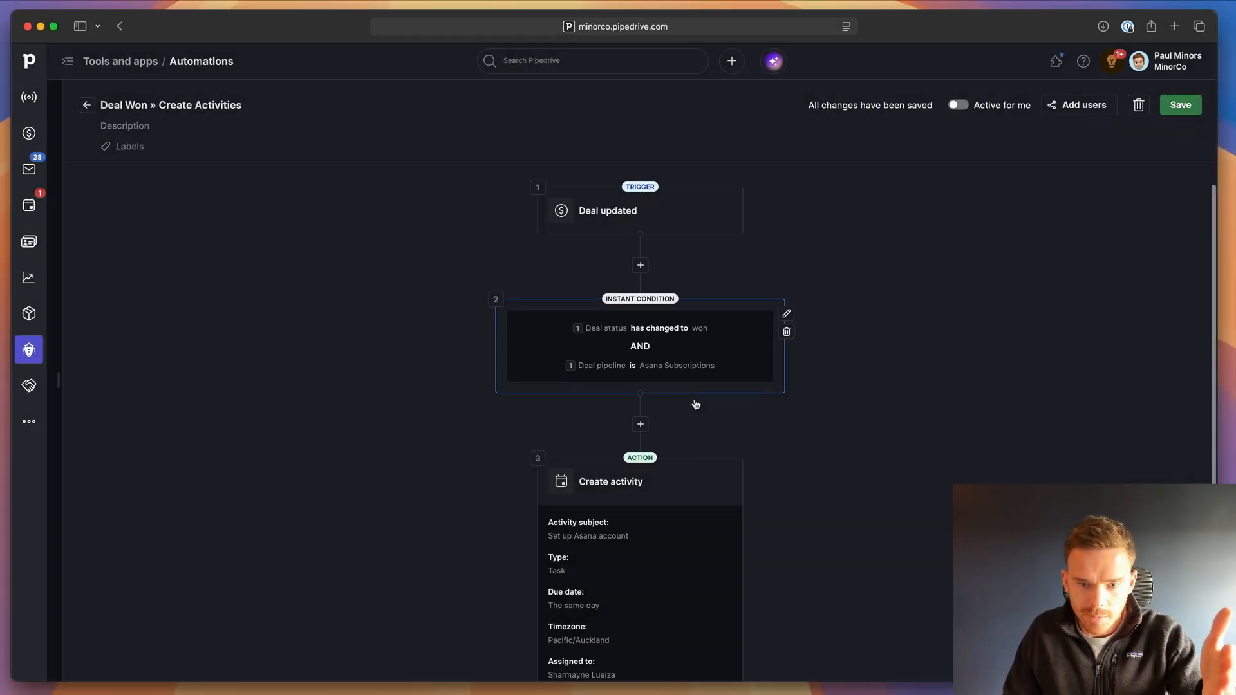
scroll(692, 291, down, 3)
Inspect the instant condition and Create activity steps of the Deal Won automation.
click(695, 412)
scroll(695, 411, down, 3)
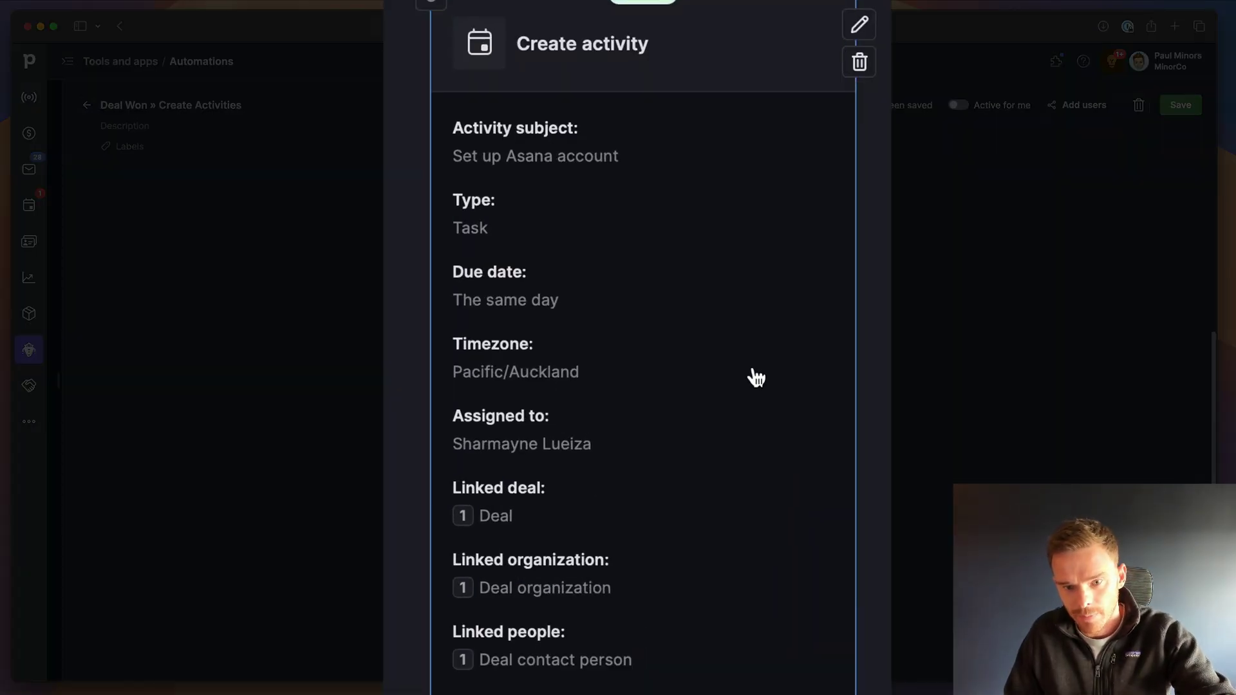
scroll(757, 376, up, 3)
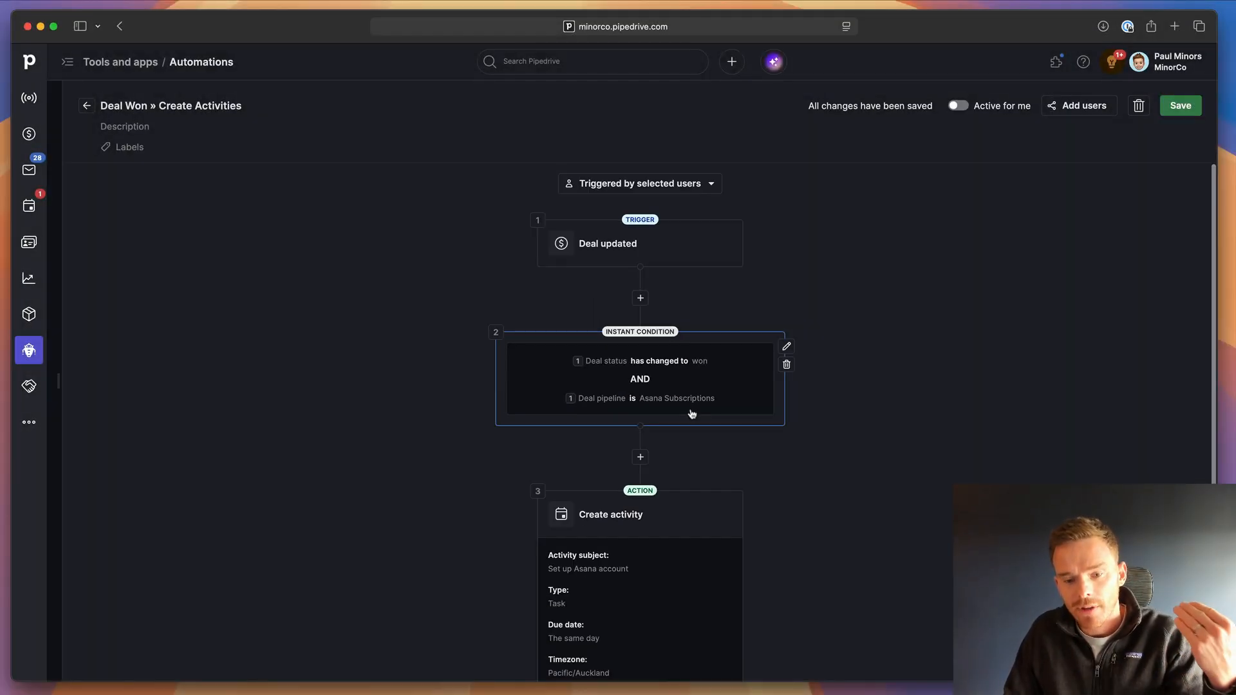
click(692, 412)
scroll(692, 409, down, 3)
click(703, 409)
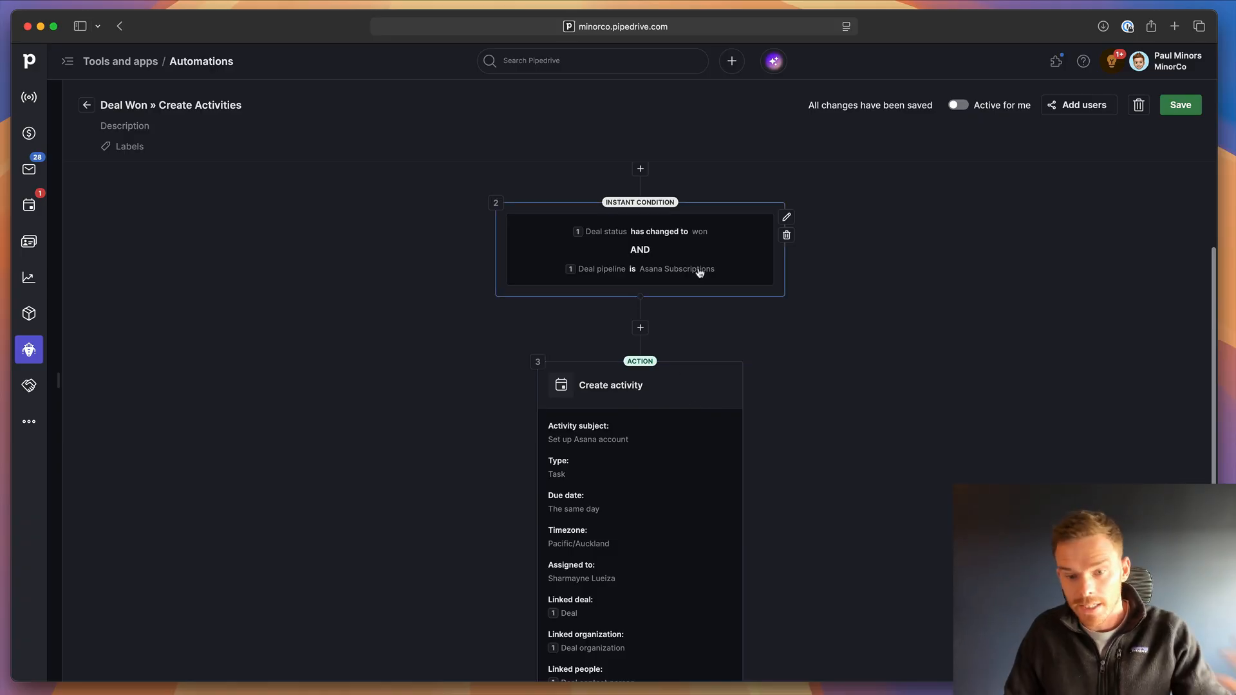
scroll(673, 347, up, 3)
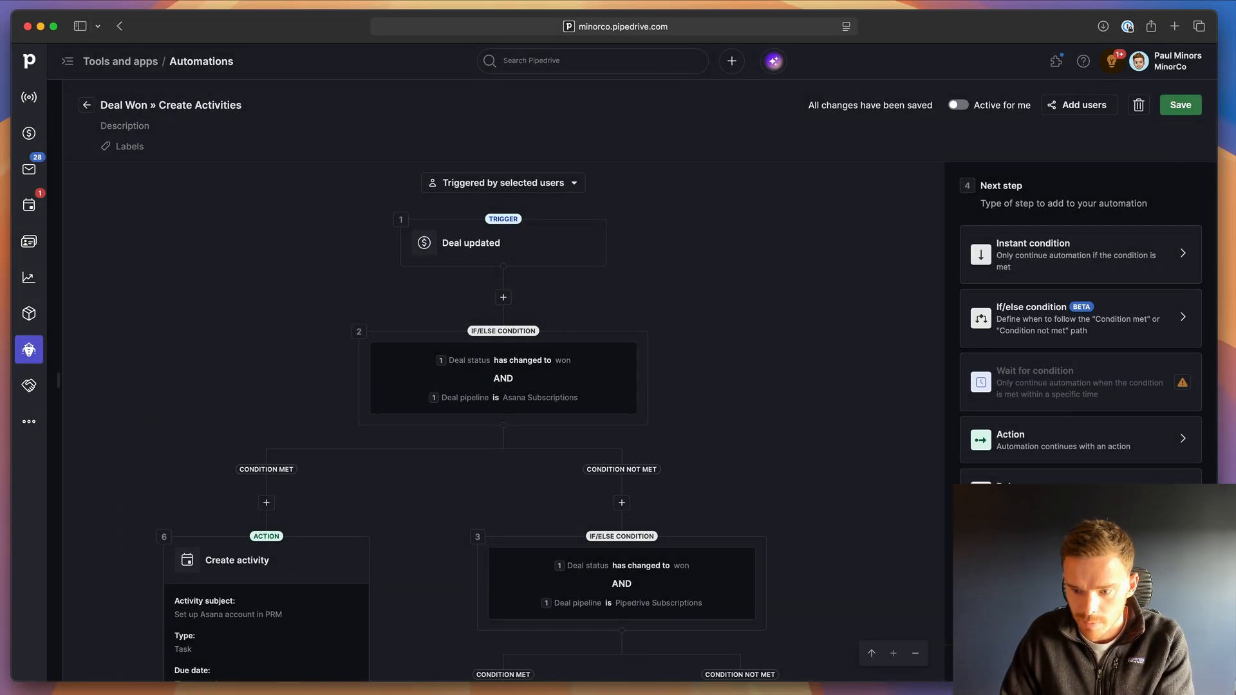
Dismiss the Next step panel after adding the if/else branches.
key(Escape)
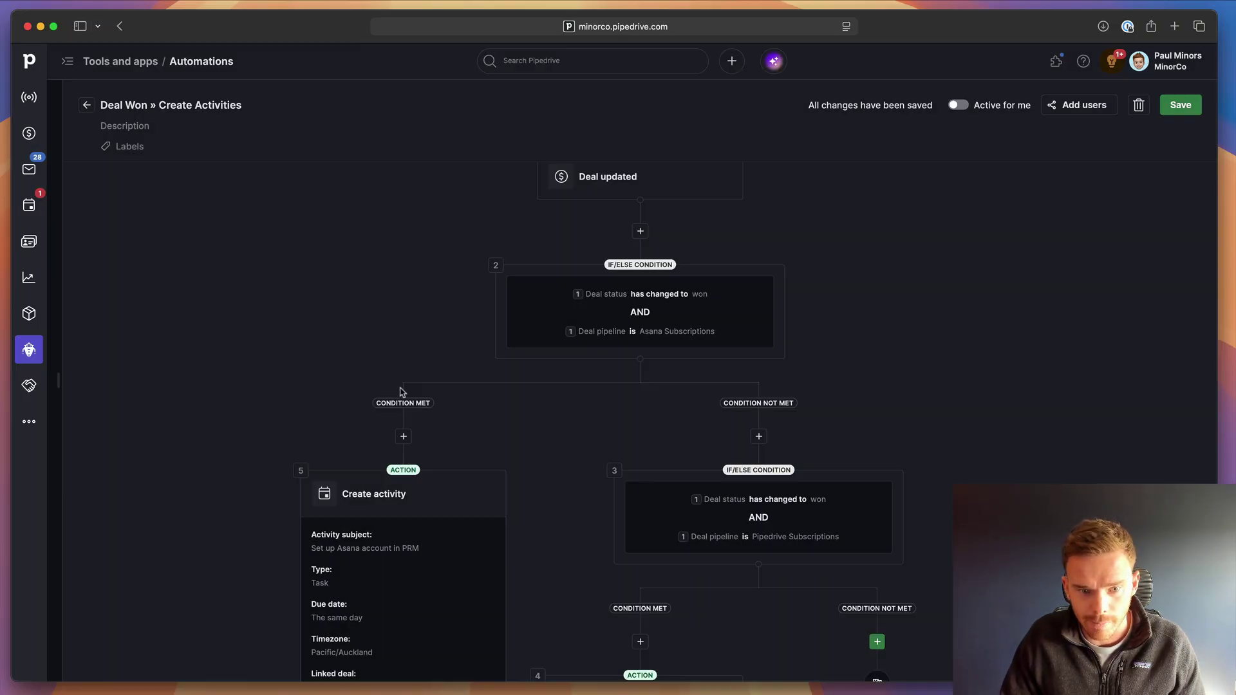
scroll(466, 390, down, 5)
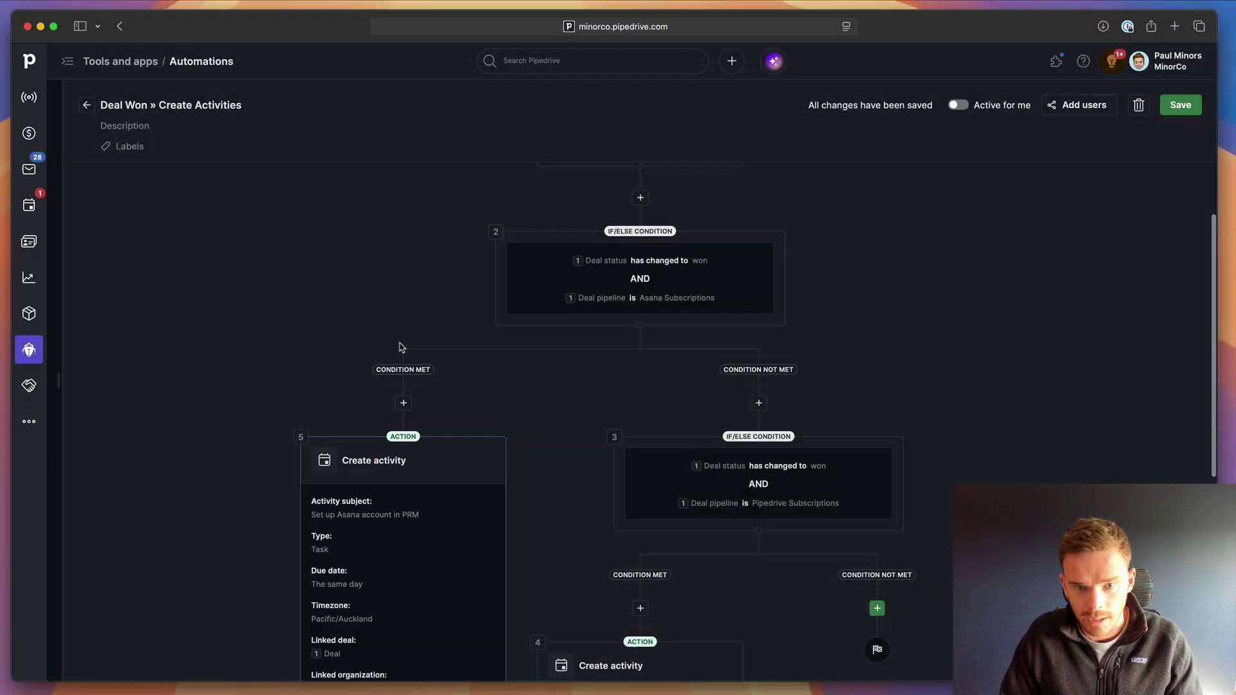
scroll(405, 343, up, 3)
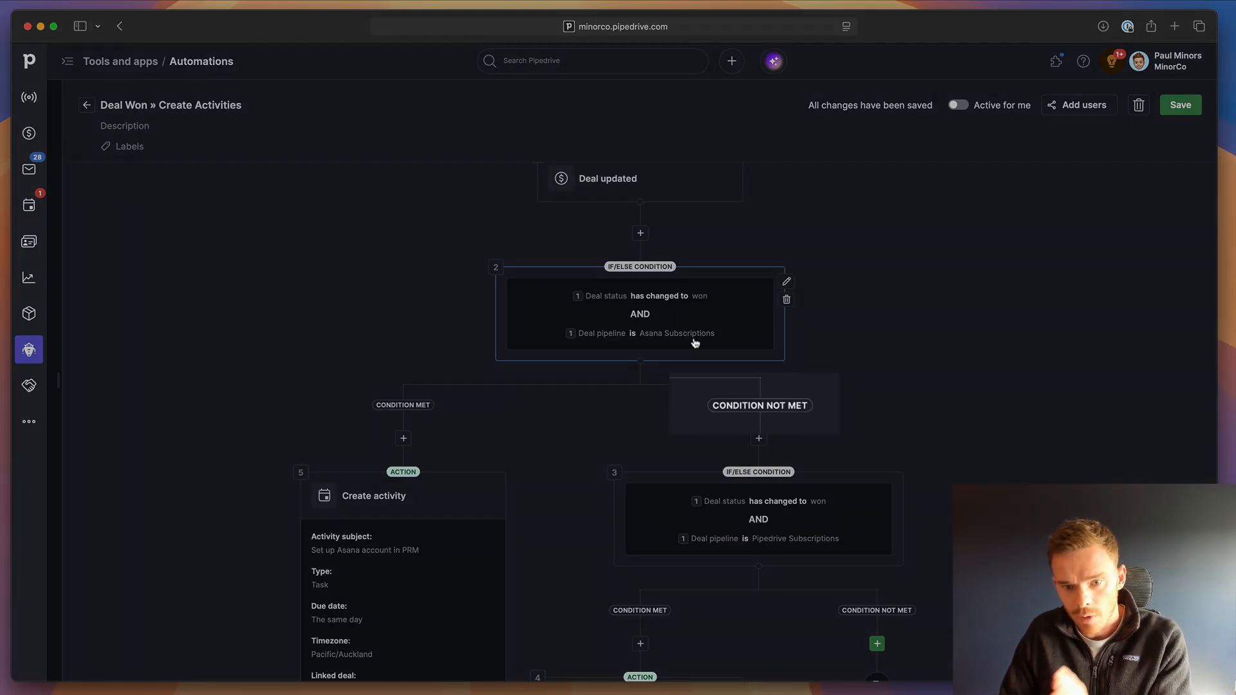
scroll(776, 386, down, 2)
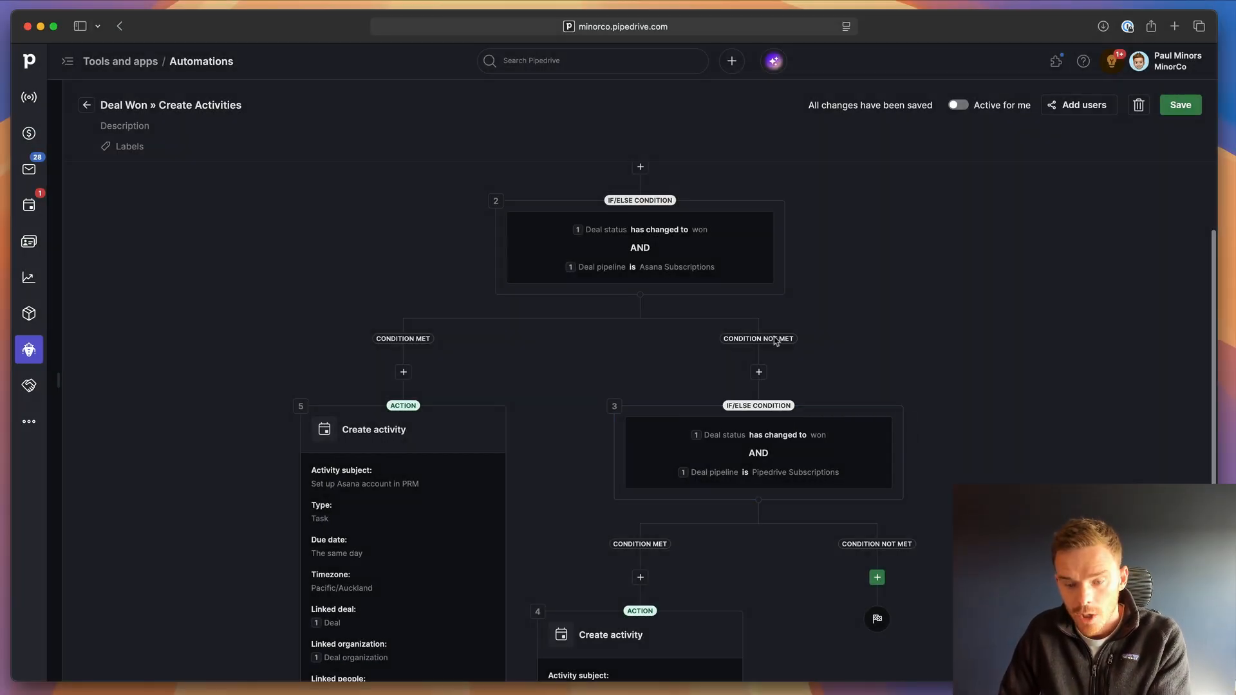
scroll(765, 460, down, 3)
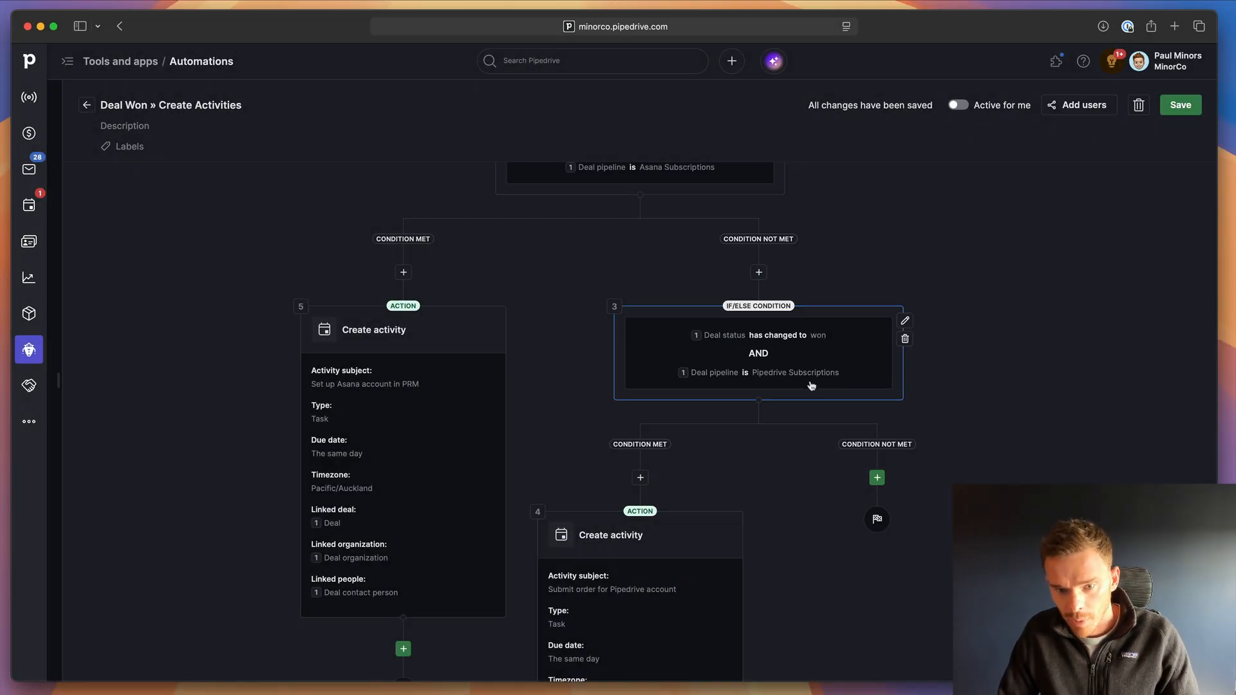
scroll(804, 383, down, 2)
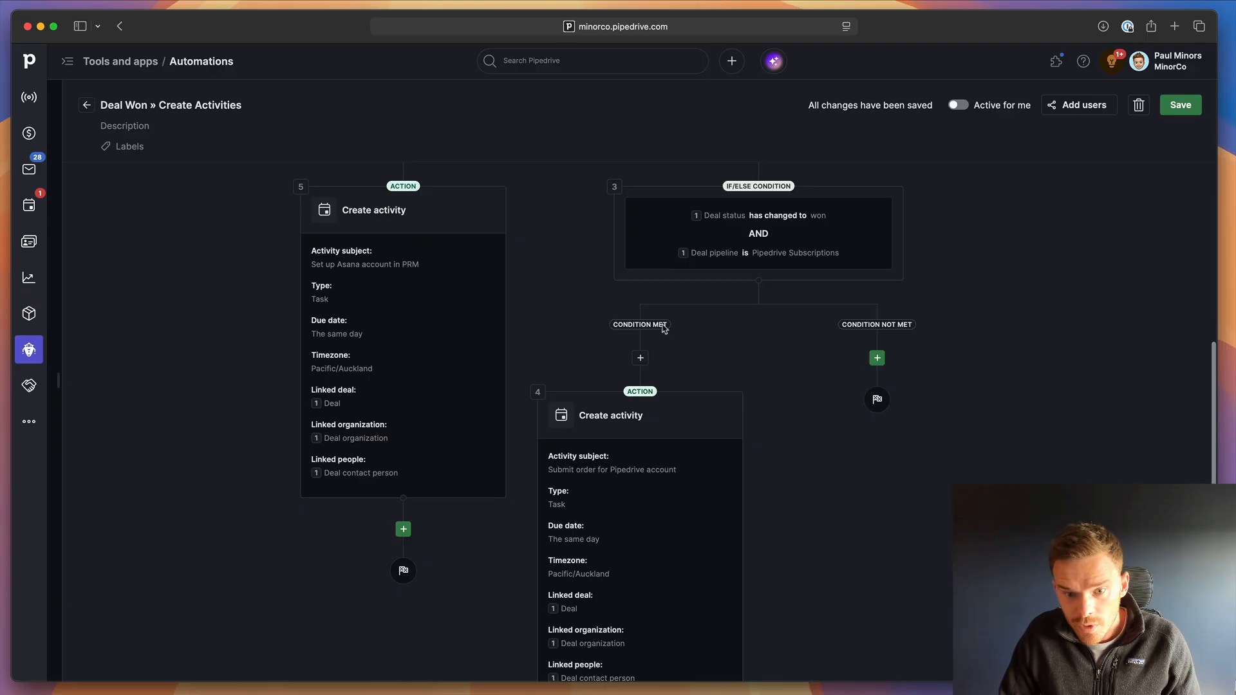
scroll(649, 352, down, 3)
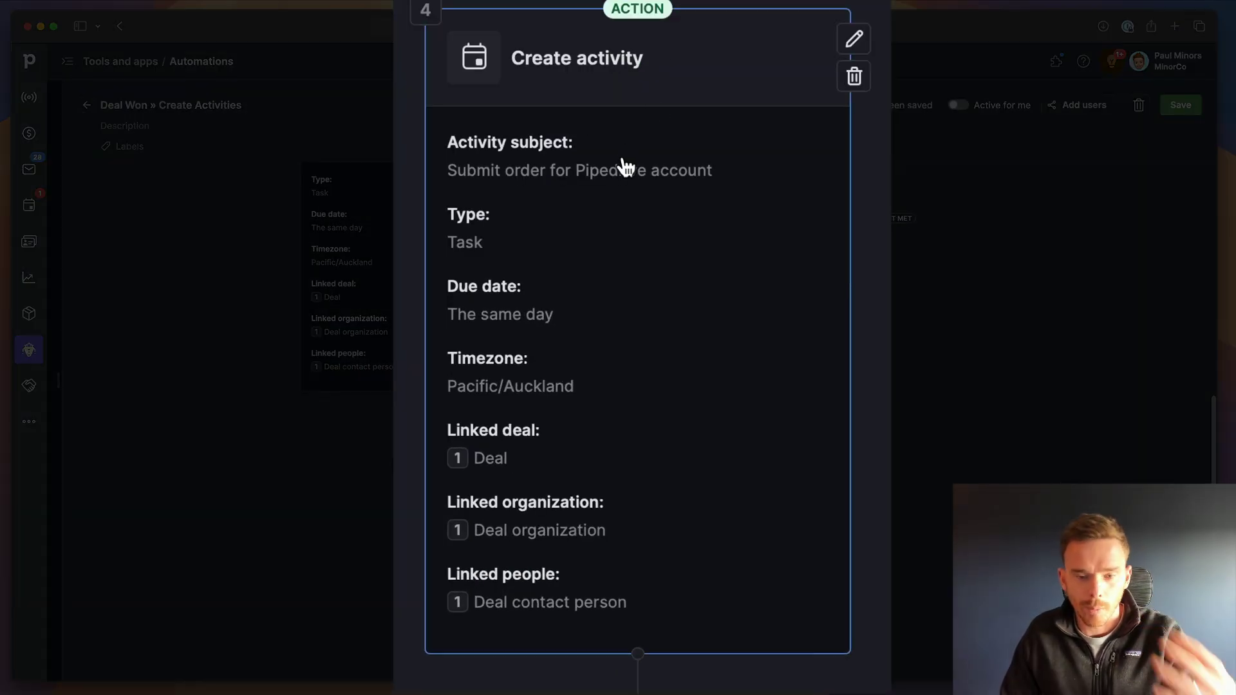
scroll(632, 358, up, 3)
scroll(632, 358, up, 3)
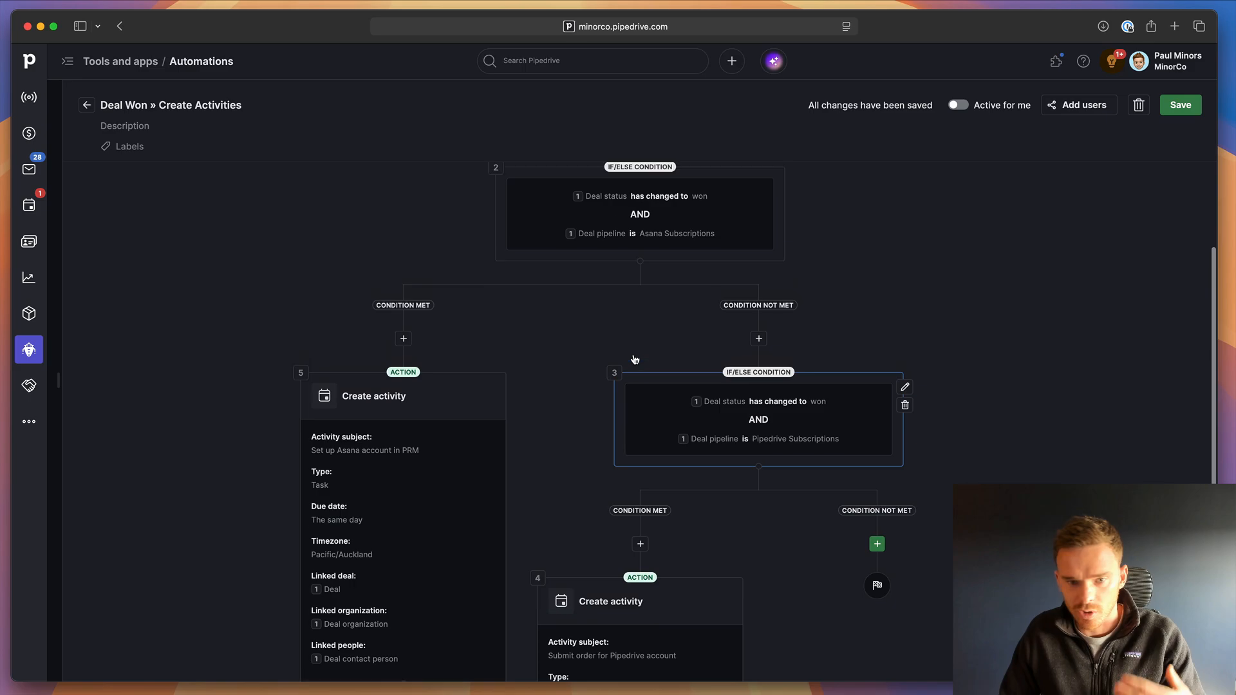
scroll(632, 358, up, 3)
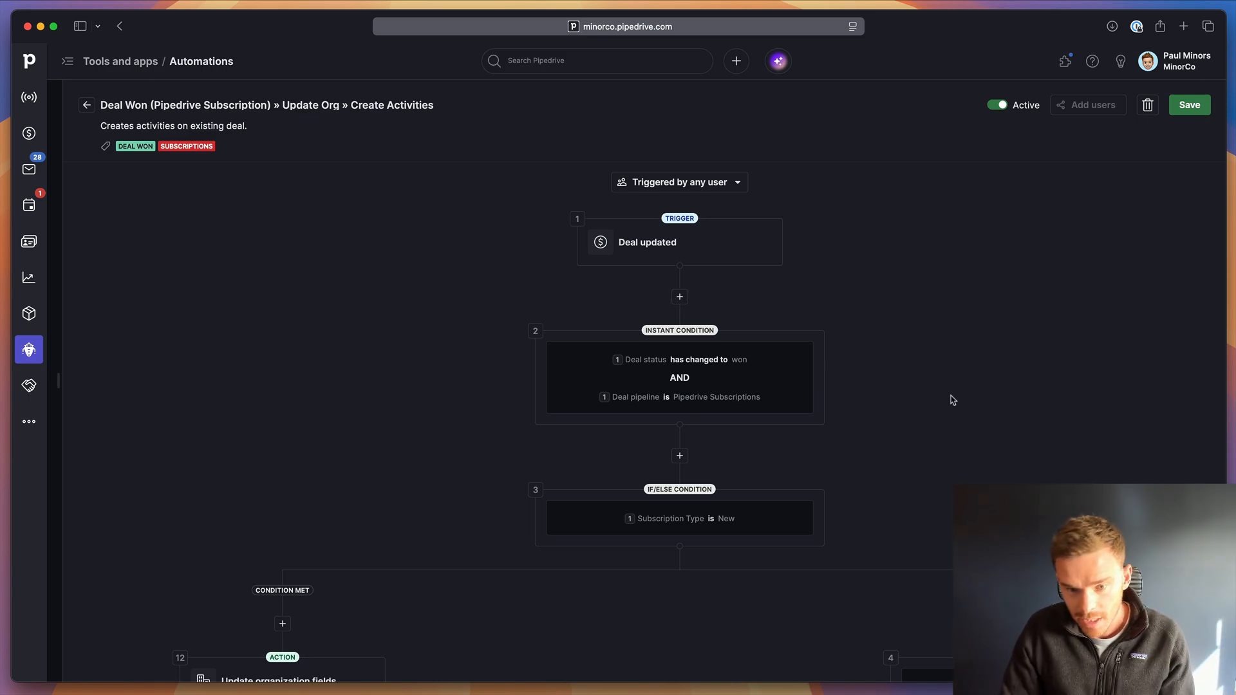
scroll(951, 400, down, 1)
scroll(947, 400, up, 1)
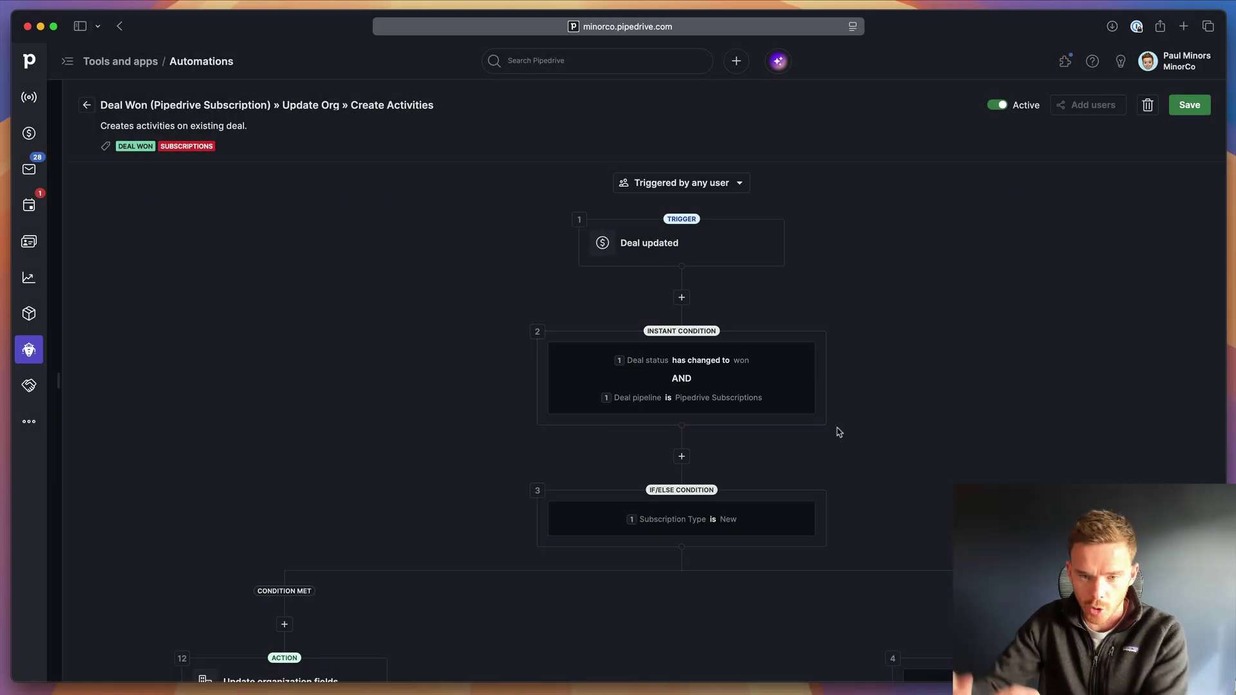
scroll(853, 426, down, 4)
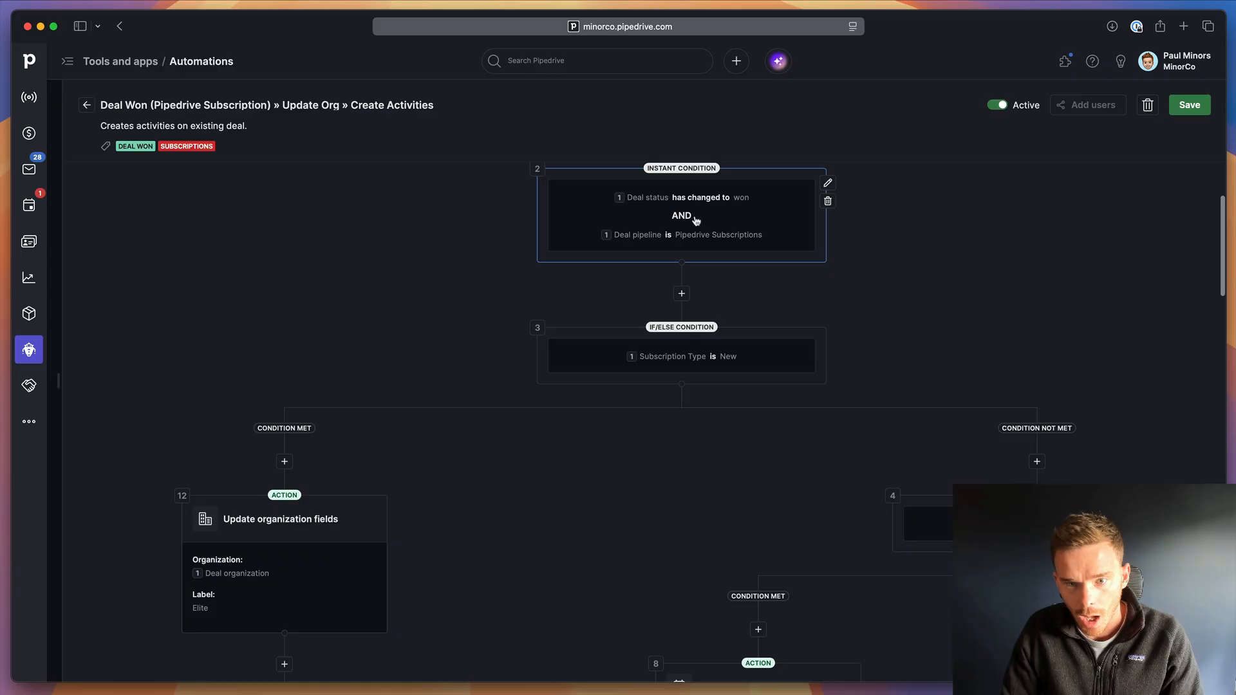
scroll(695, 220, up, 2)
scroll(677, 397, down, 2)
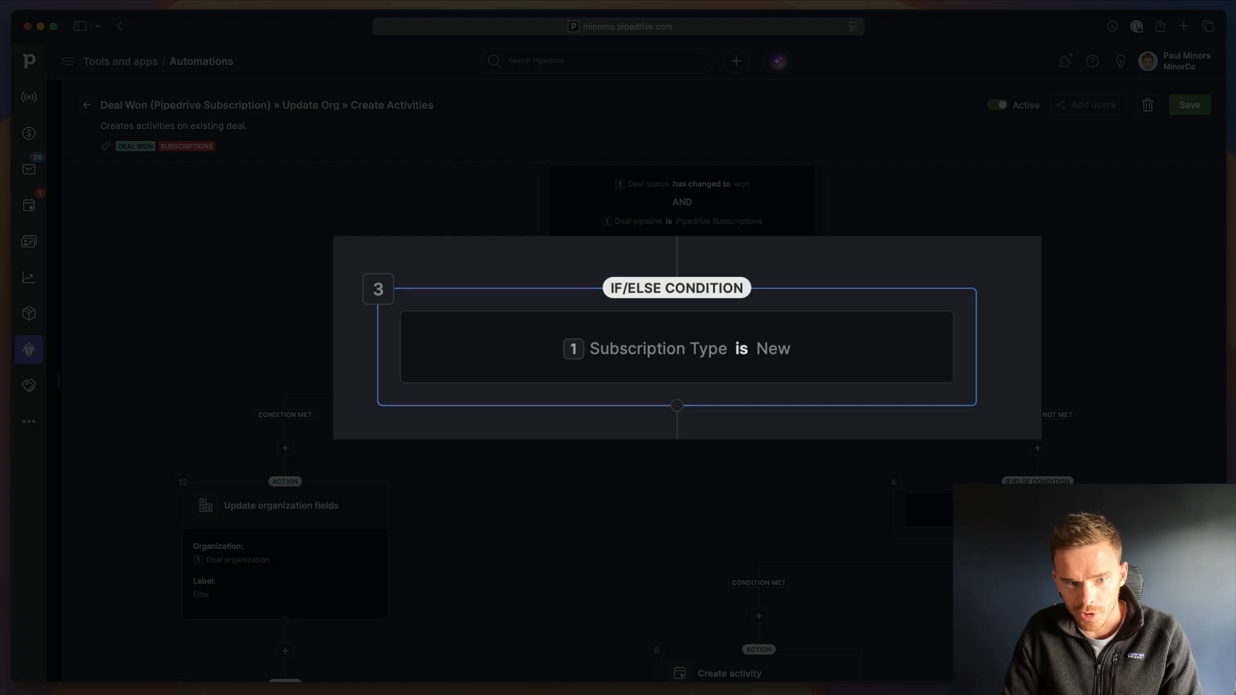
scroll(290, 517, down, 5)
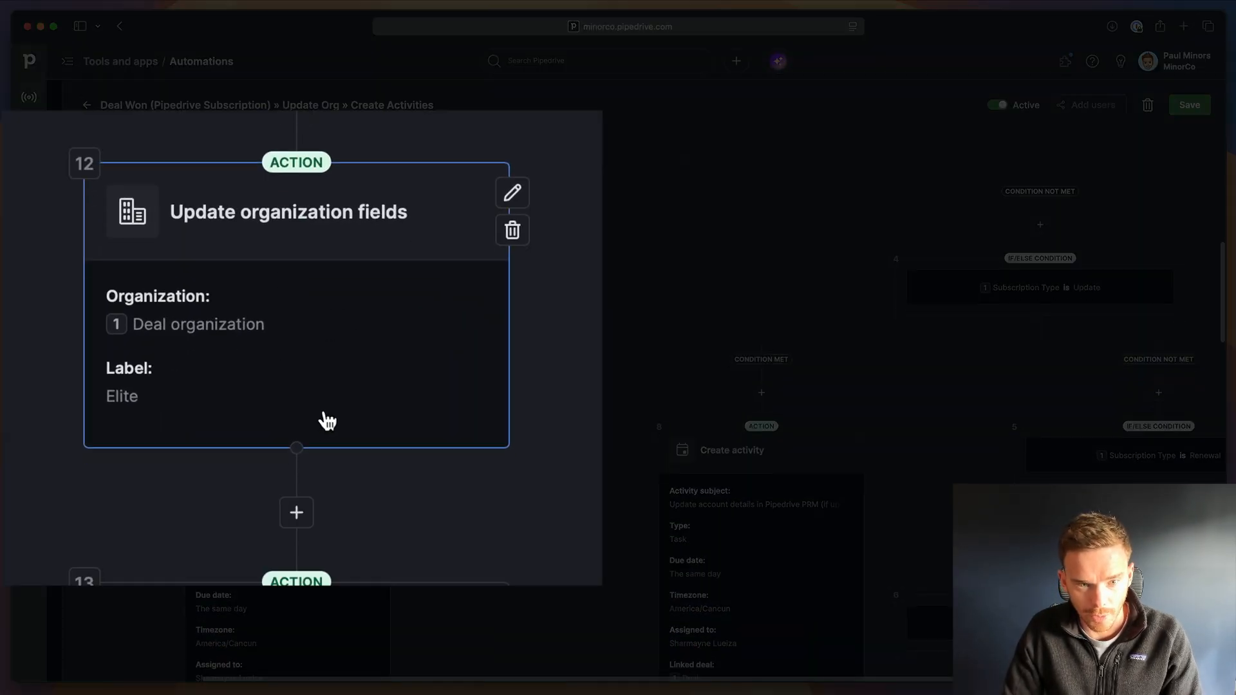
scroll(328, 418, down, 5)
scroll(299, 378, down, 5)
scroll(300, 377, down, 5)
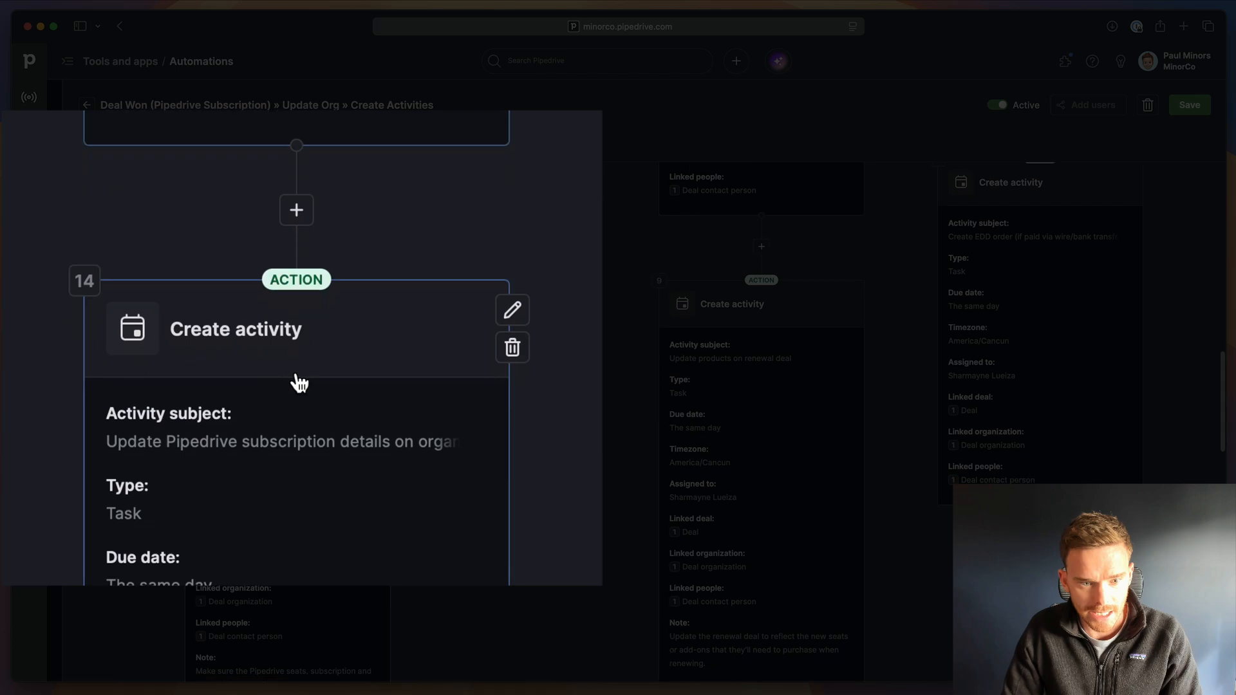
scroll(300, 377, down, 5)
scroll(305, 386, down, 5)
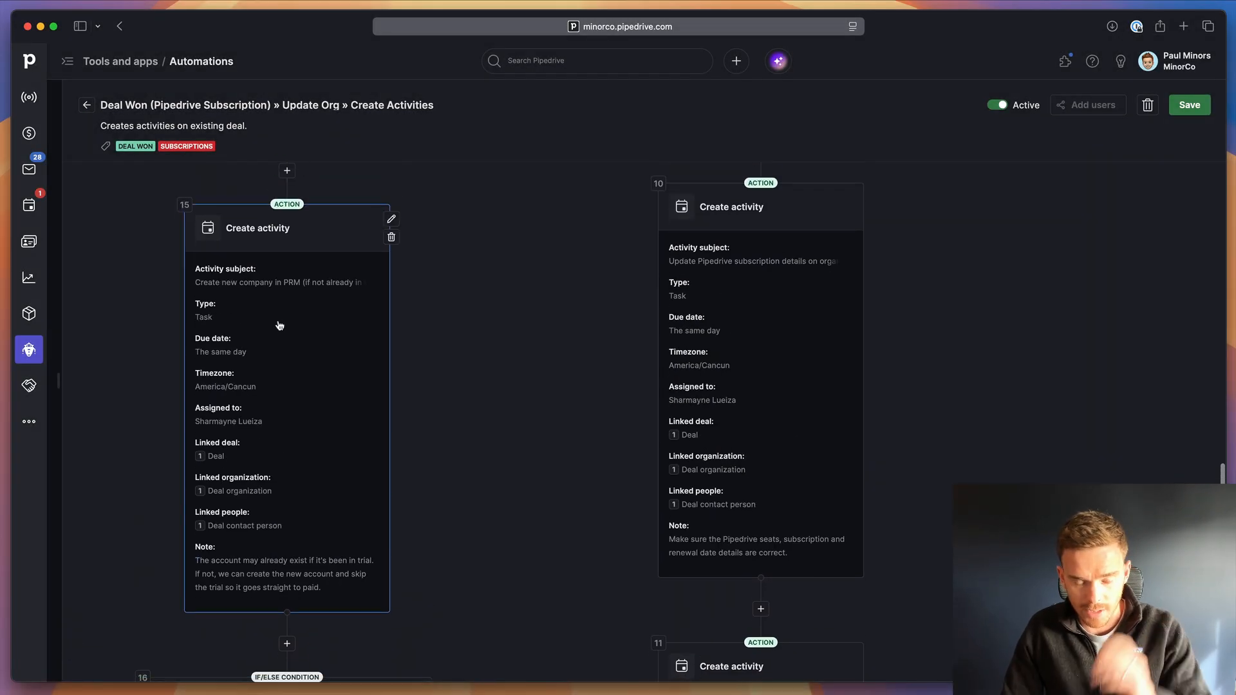
scroll(279, 325, down, 5)
scroll(279, 325, down, 5)
scroll(290, 338, left, 3)
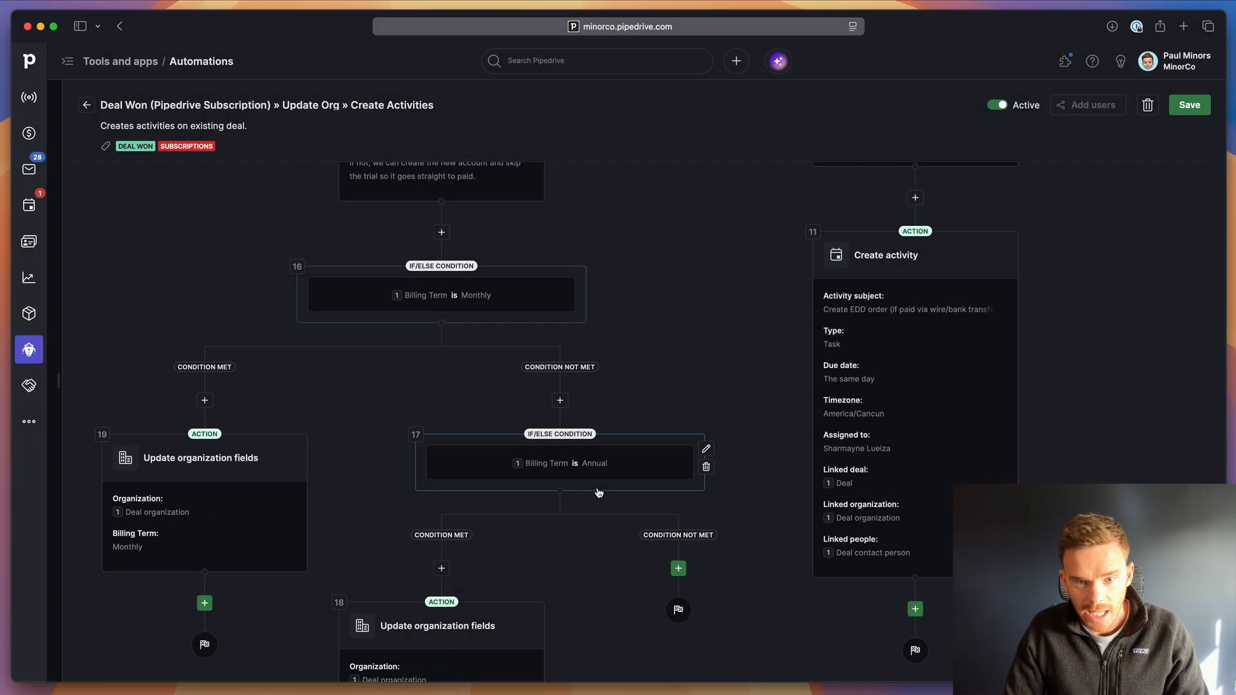
scroll(571, 334, down, 5)
scroll(571, 333, down, 1)
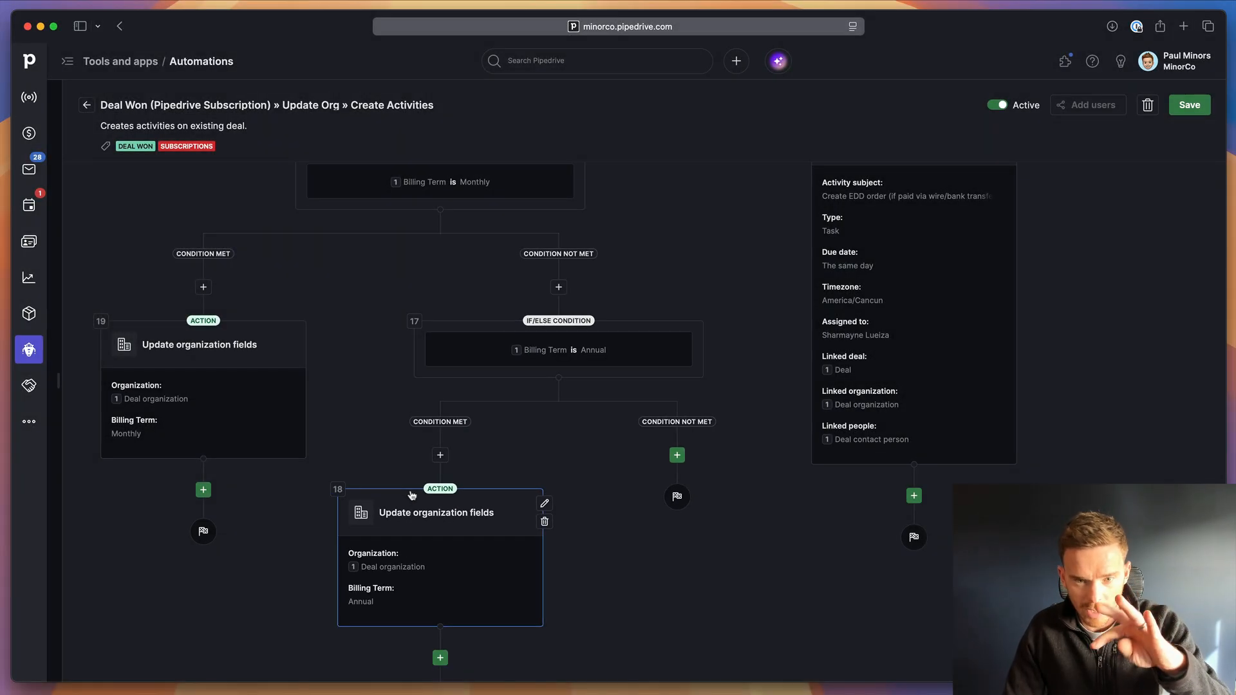
scroll(410, 496, up, 3)
scroll(410, 496, up, 3)
scroll(411, 495, up, 2)
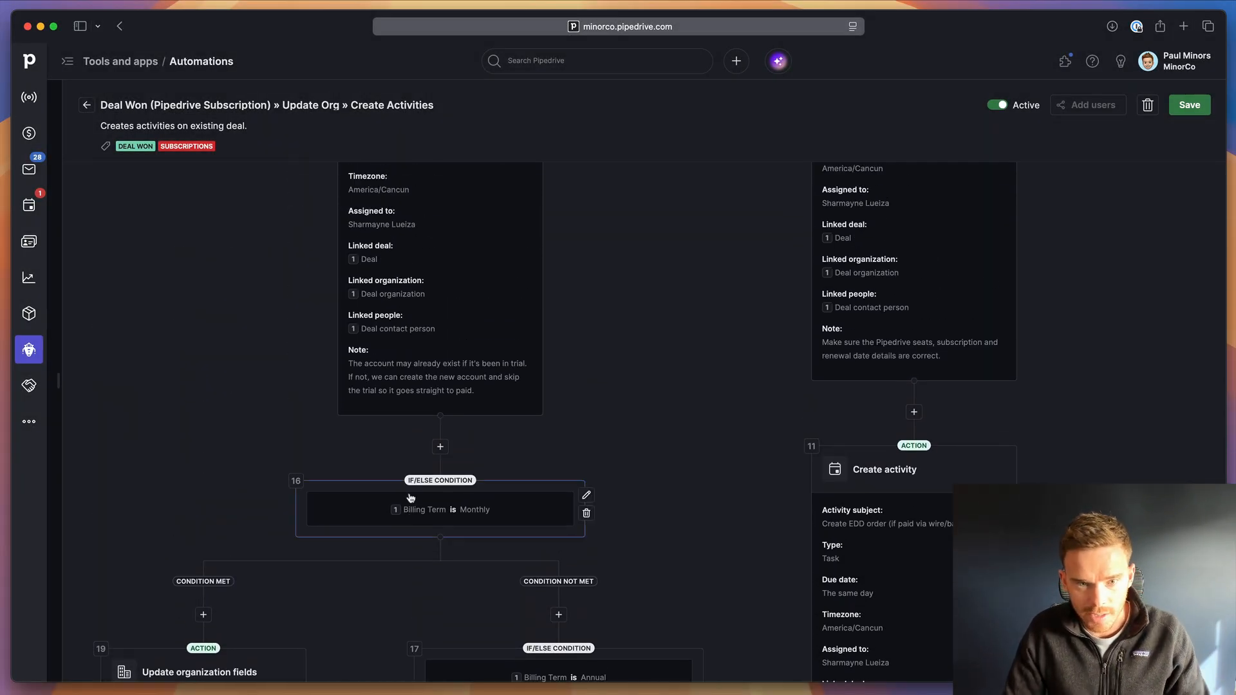
scroll(410, 497, up, 4)
scroll(411, 497, up, 4)
scroll(410, 498, up, 4)
scroll(410, 498, up, 4)
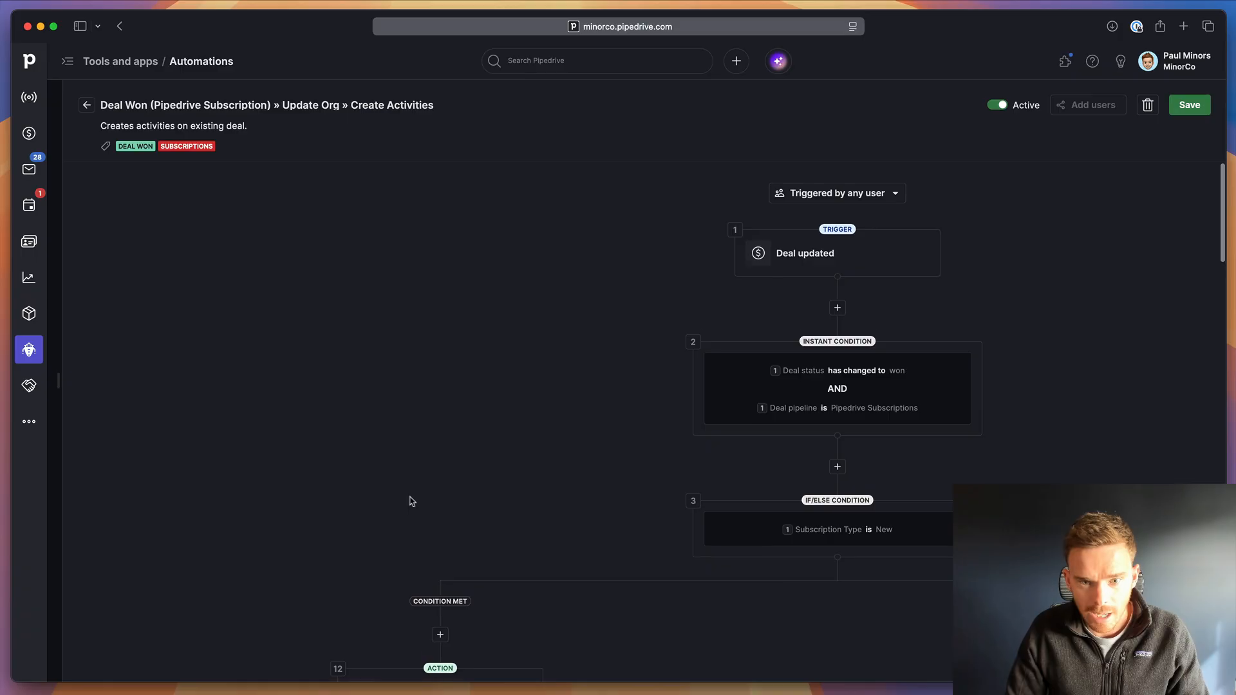
scroll(408, 501, right, 6)
scroll(409, 501, down, 3)
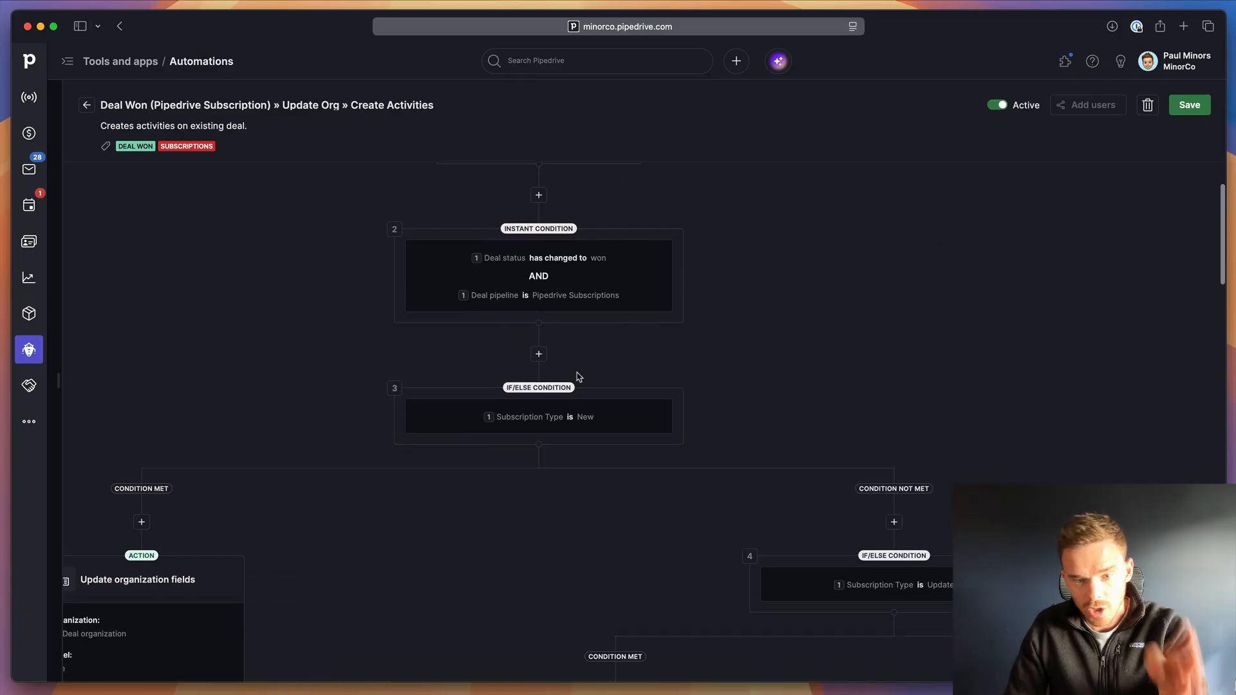
scroll(576, 374, down, 5)
scroll(637, 415, right, 5)
scroll(637, 415, down, 3)
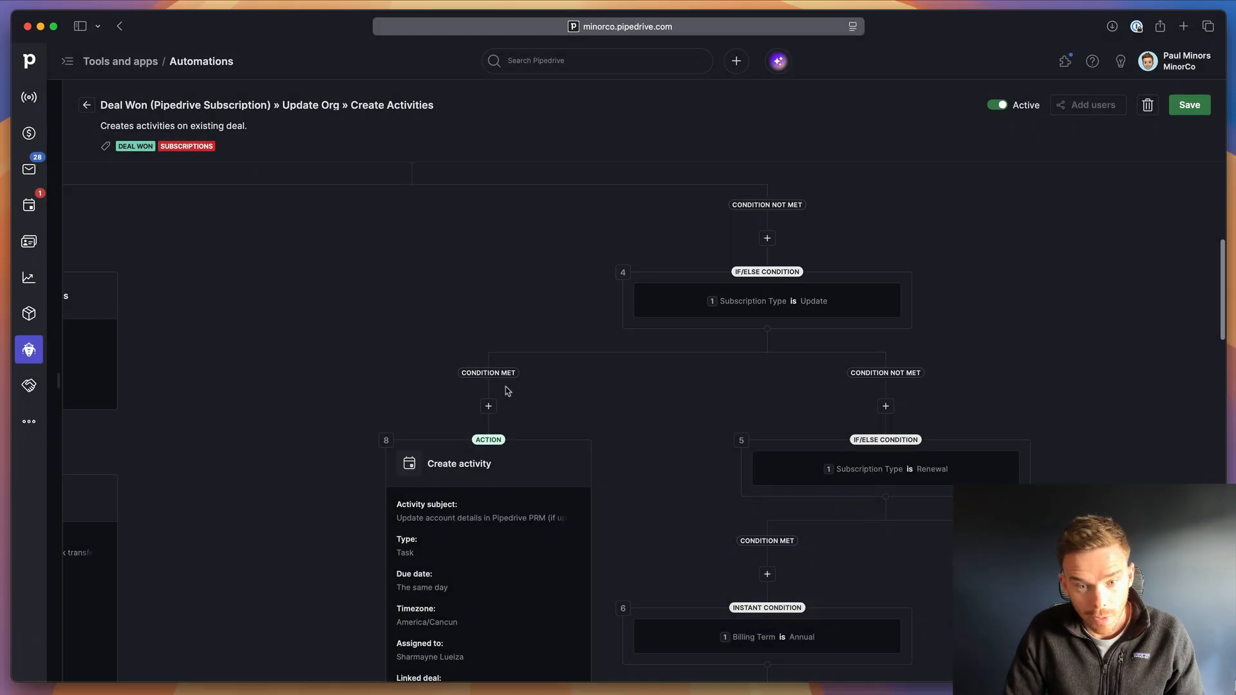
scroll(509, 391, down, 5)
scroll(511, 182, down, 5)
scroll(517, 198, down, 5)
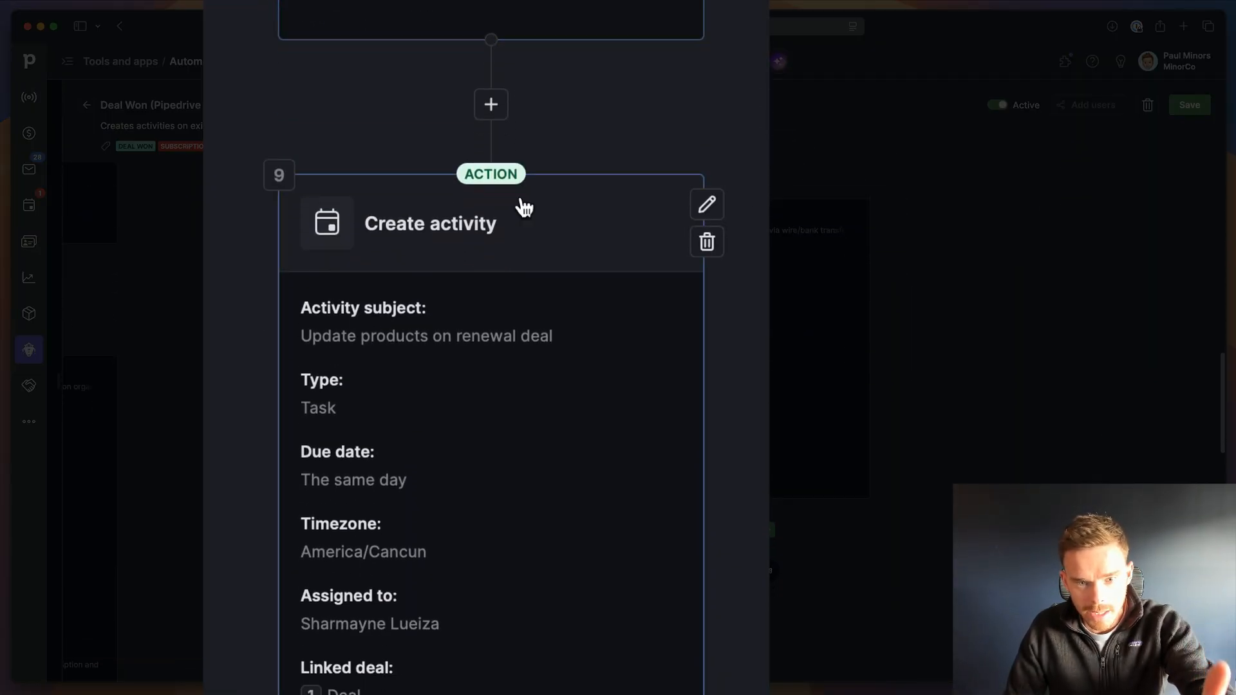
scroll(517, 203, down, 5)
scroll(519, 213, down, 4)
scroll(518, 214, down, 5)
scroll(519, 213, down, 5)
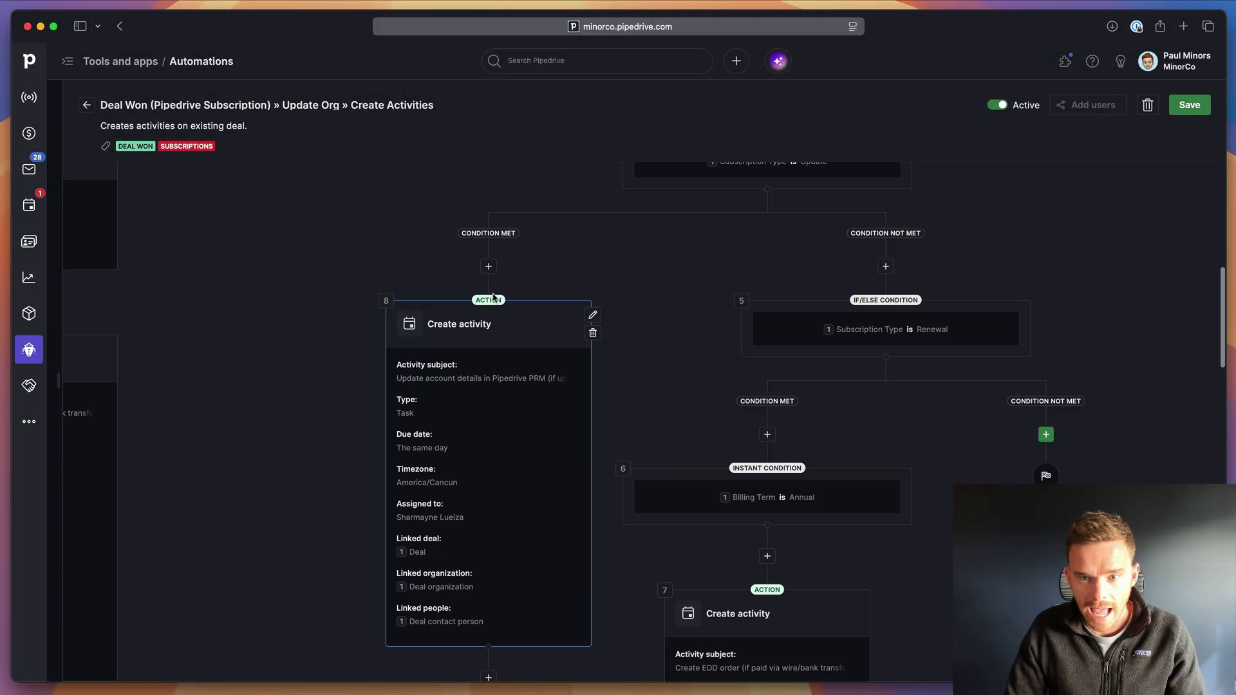
scroll(494, 297, up, 3)
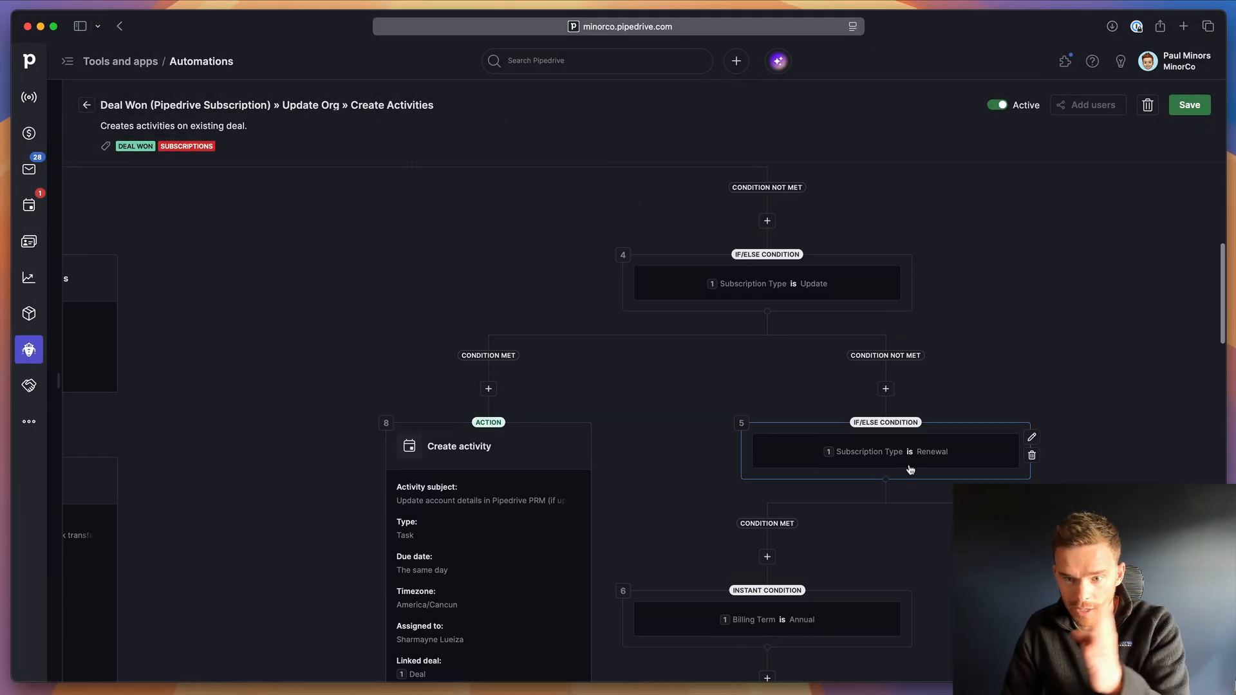
scroll(869, 435, down, 3)
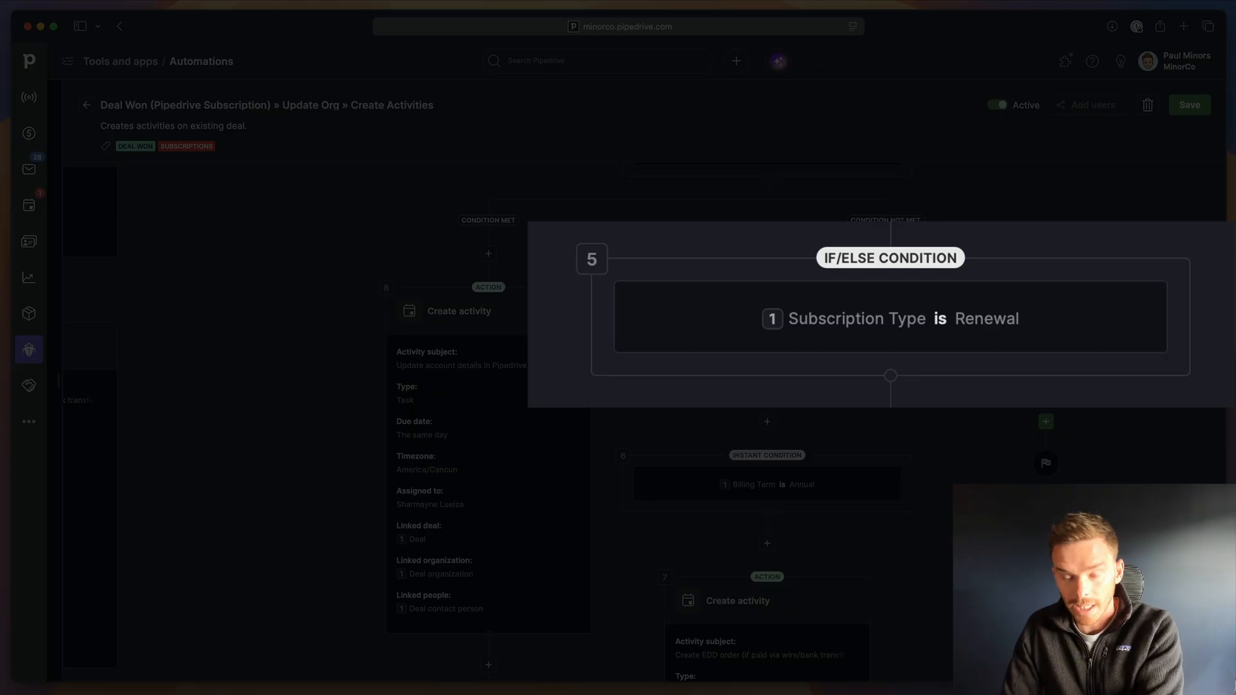
scroll(825, 396, down, 2)
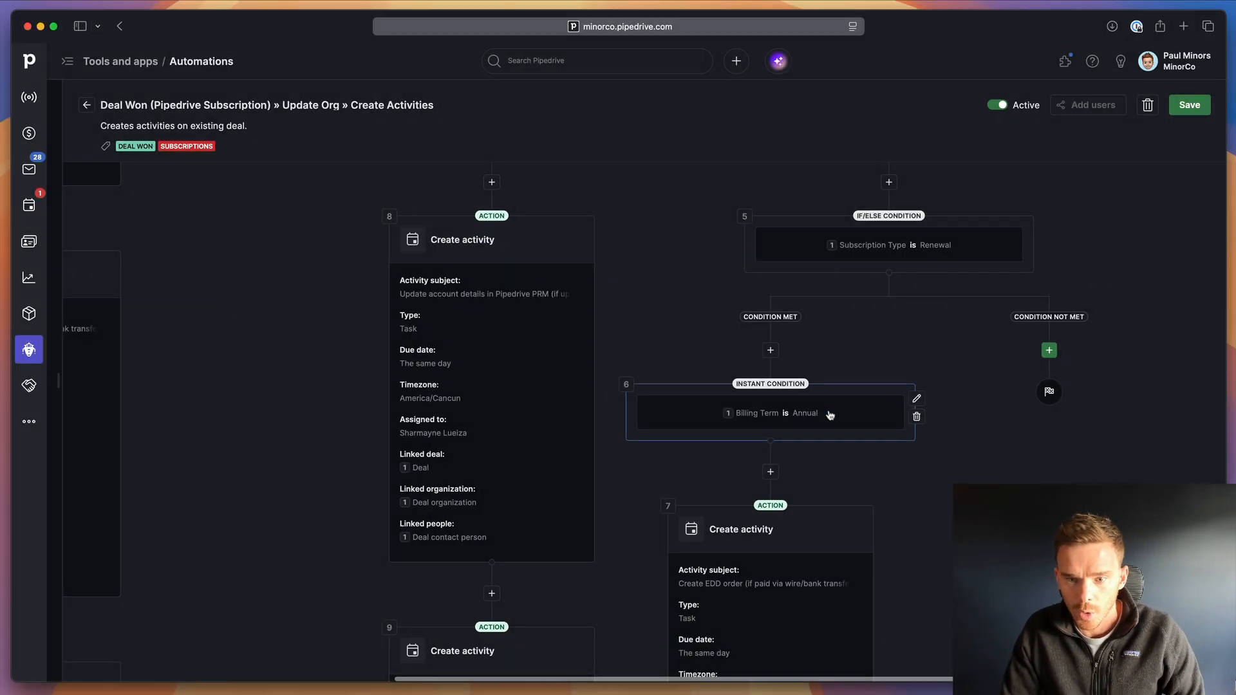
scroll(829, 413, down, 1)
scroll(838, 402, down, 5)
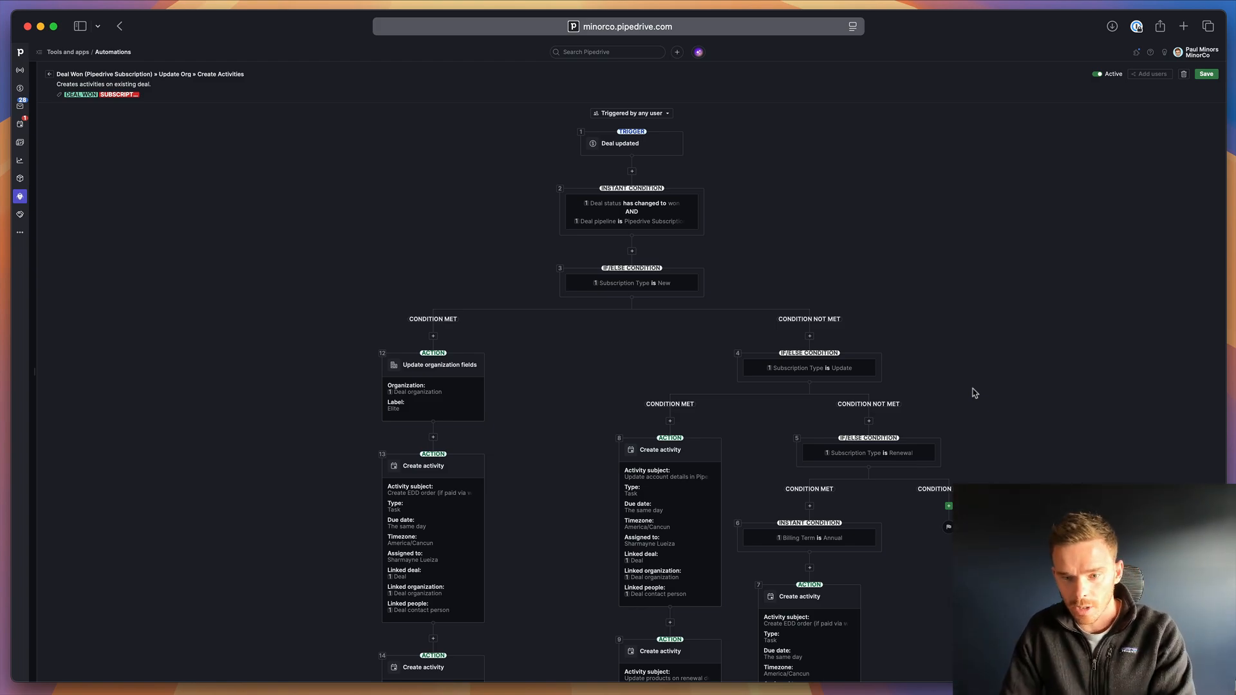
scroll(946, 428, down, 15)
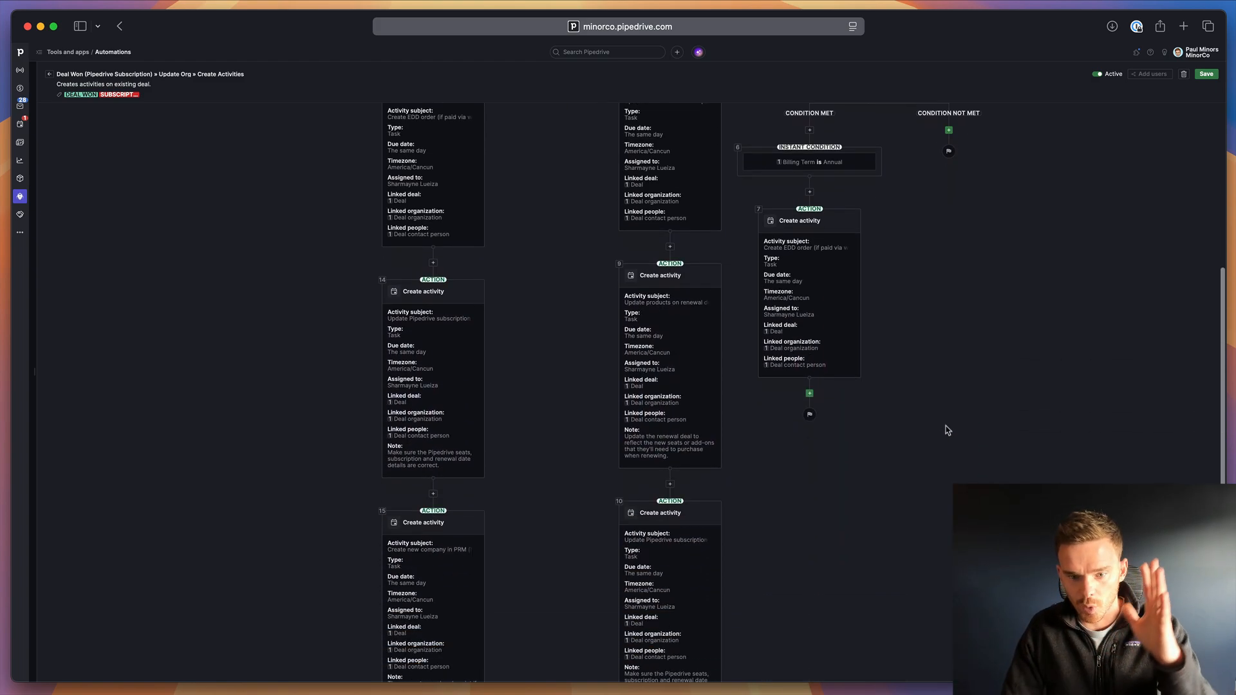
scroll(945, 430, up, 5)
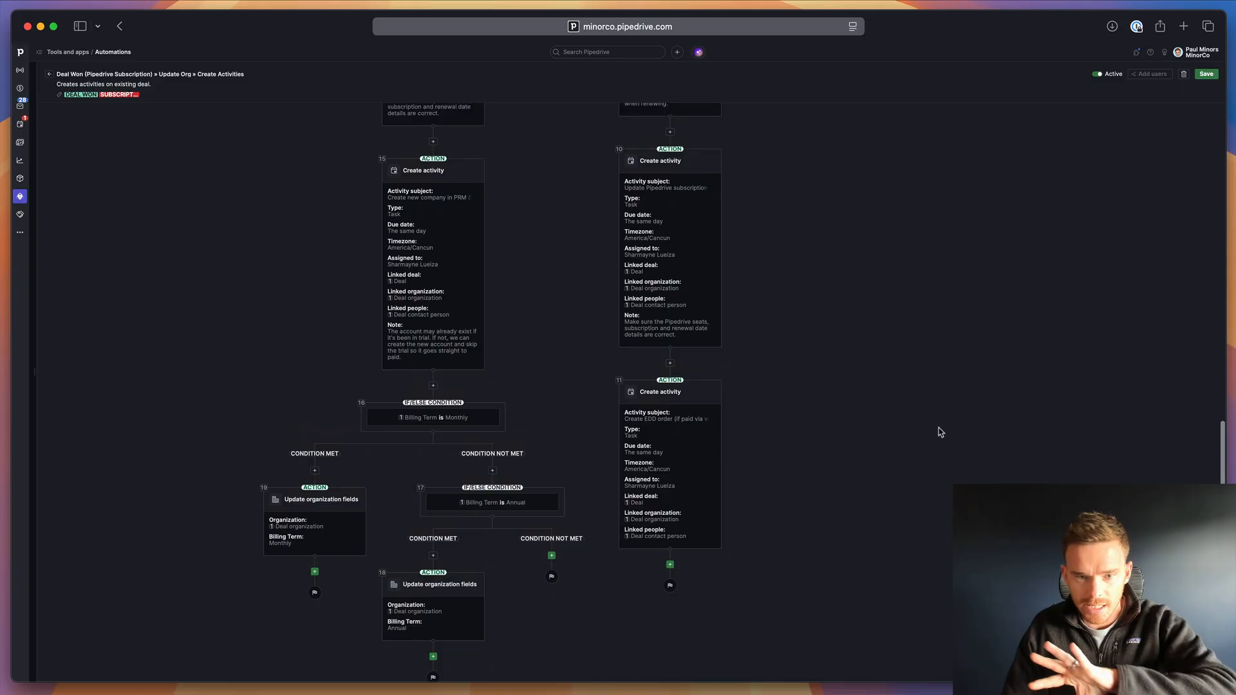
scroll(937, 435, up, 10)
scroll(929, 439, up, 5)
scroll(930, 439, up, 5)
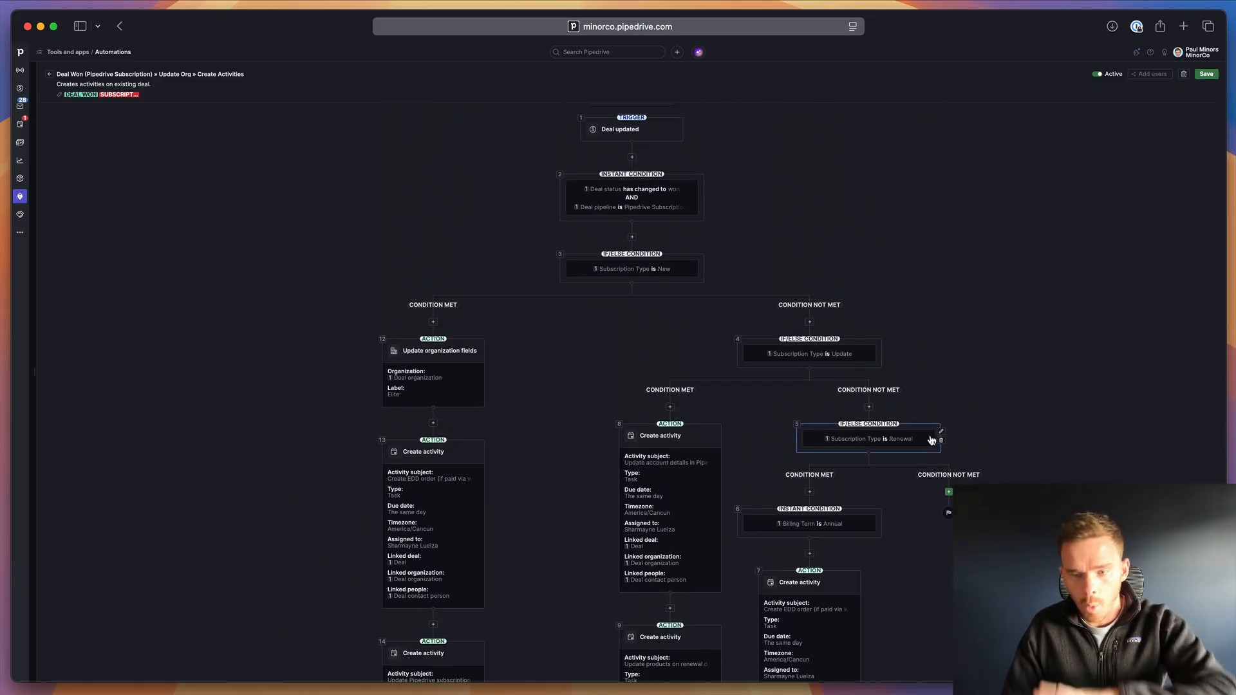
scroll(932, 441, up, 2)
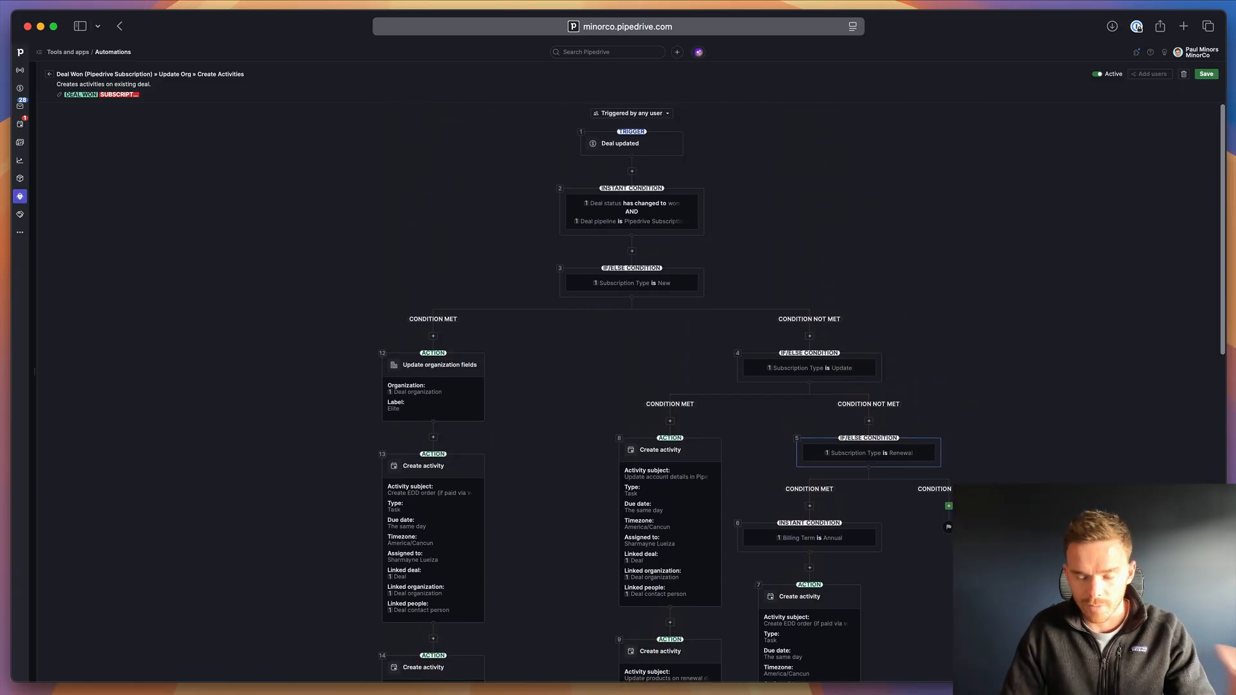